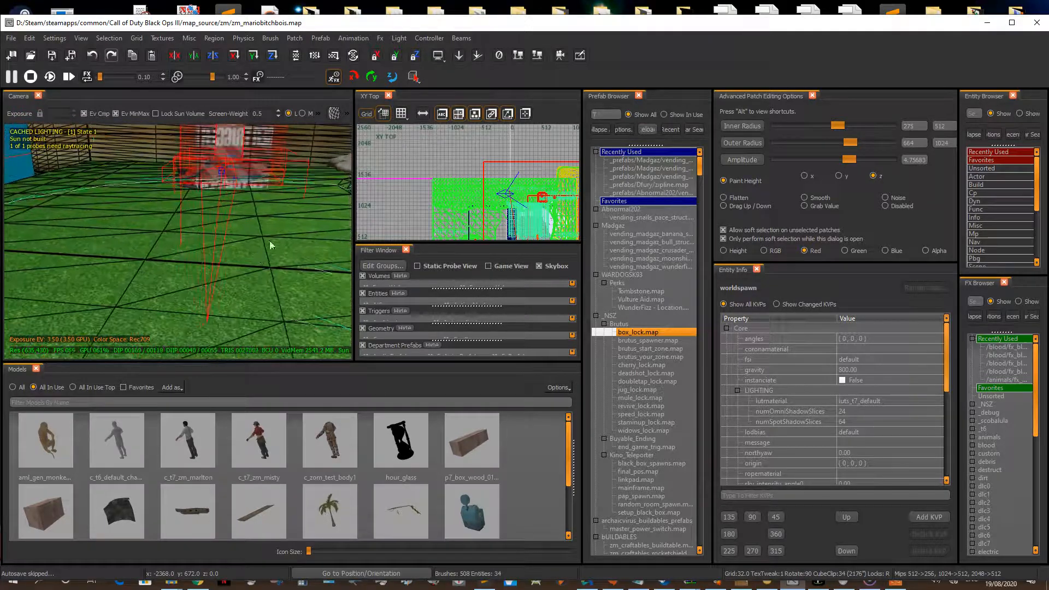
# Step: Select the start zone's info_volume and examine its targetname, script_noteworthy and target properties
pyautogui.moveTo(256, 221); pyautogui.dragTo(261, 270, button='right')
pyautogui.press('w')
pyautogui.click(223, 277)
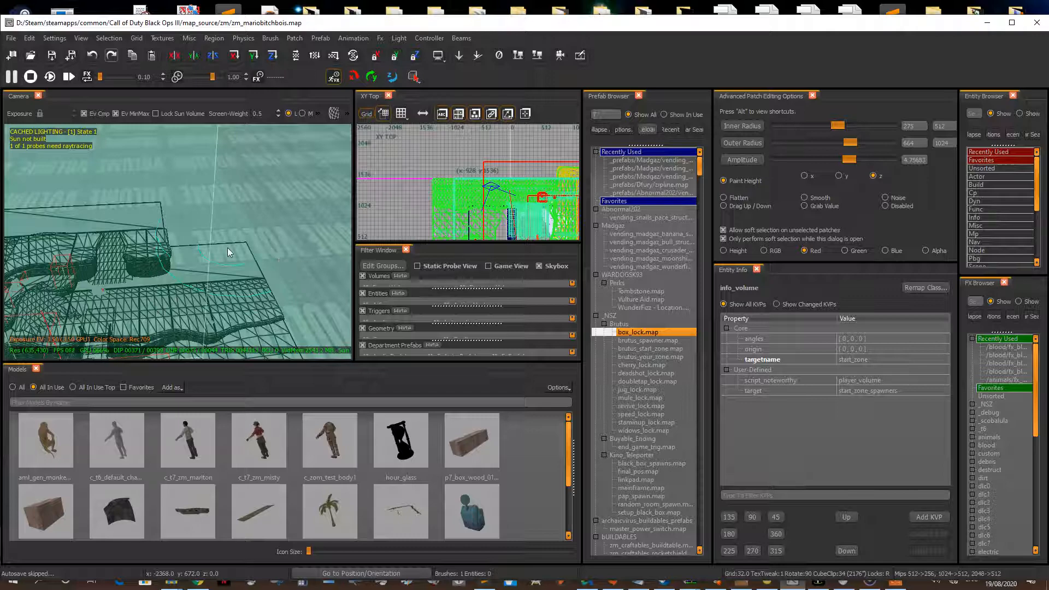
pyautogui.moveTo(227, 247)
pyautogui.mouseDown(button='right')
pyautogui.moveTo(175, 254)
pyautogui.moveTo(183, 241)
pyautogui.moveTo(205, 238)
pyautogui.moveTo(174, 267)
pyautogui.moveTo(227, 247)
pyautogui.mouseUp(button='right')
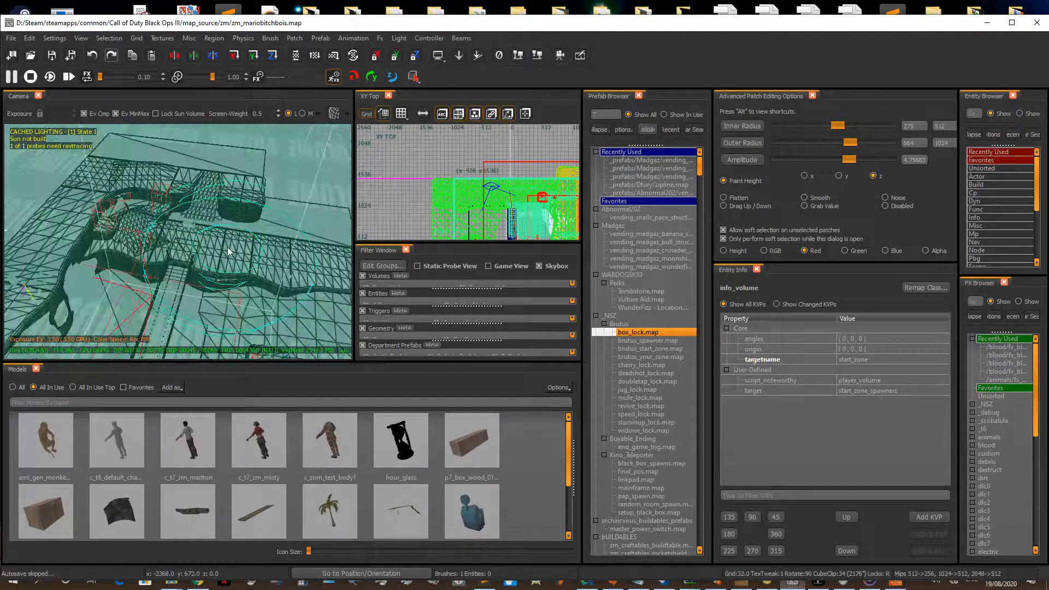
pyautogui.click(227, 221)
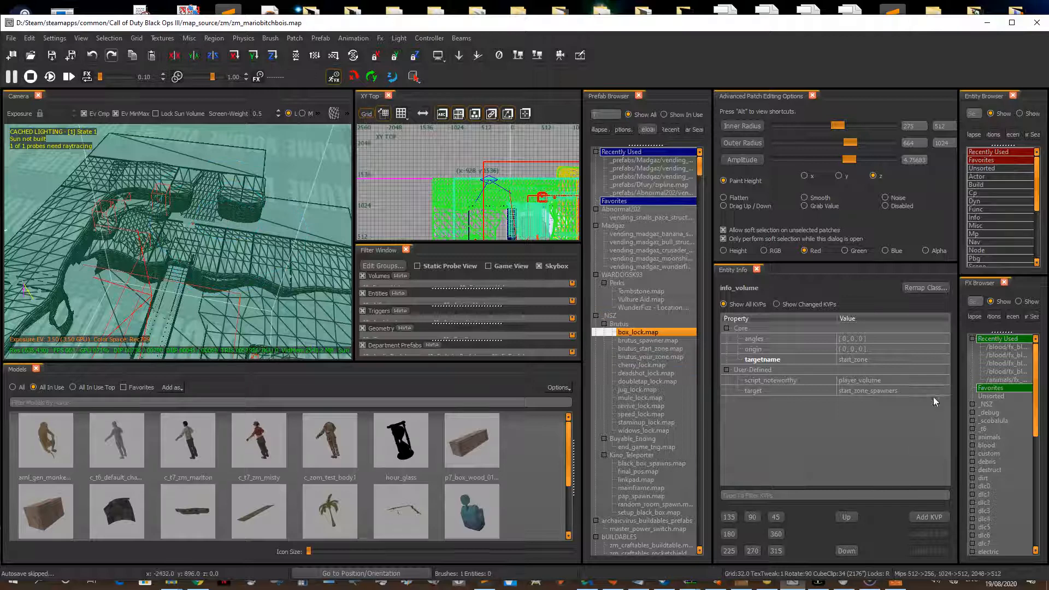
pyautogui.click(867, 359)
pyautogui.click(883, 361)
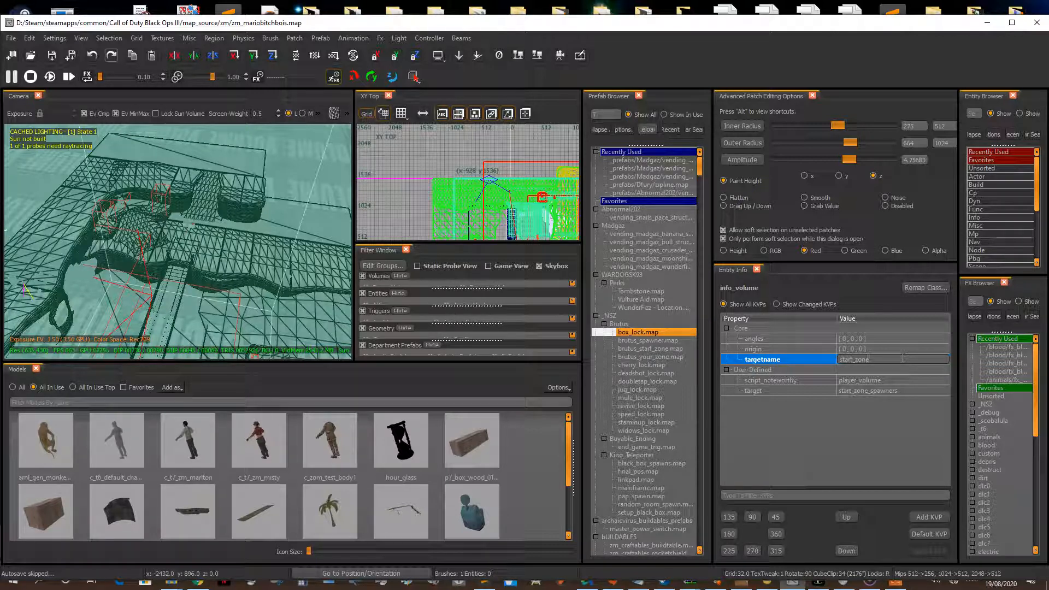
pyautogui.click(759, 381)
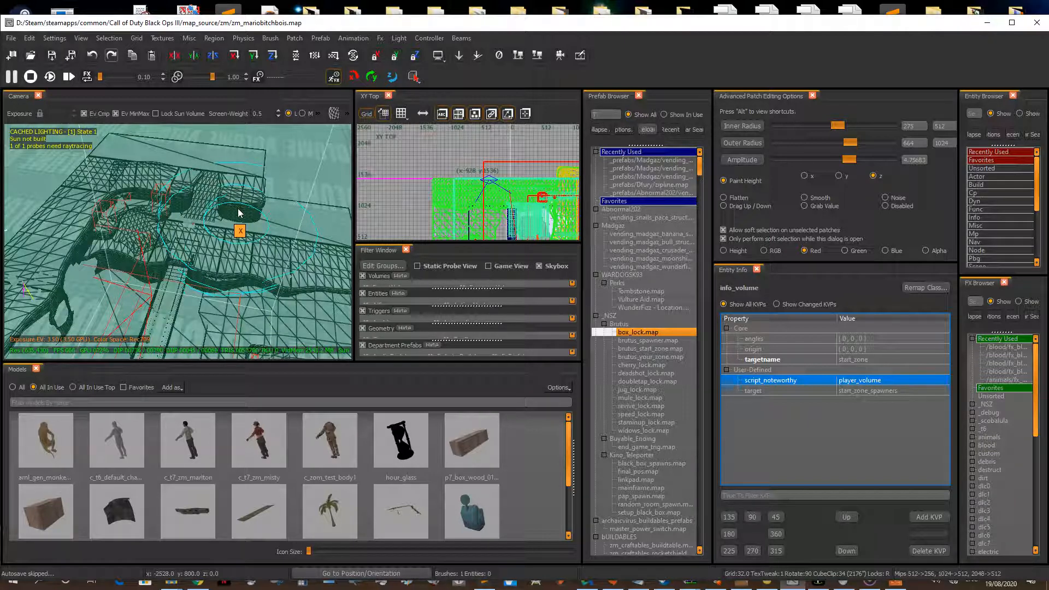
# Step: Duplicate the start zone's info_volume and check the properties of the original volume
pyautogui.press('BackSpace')
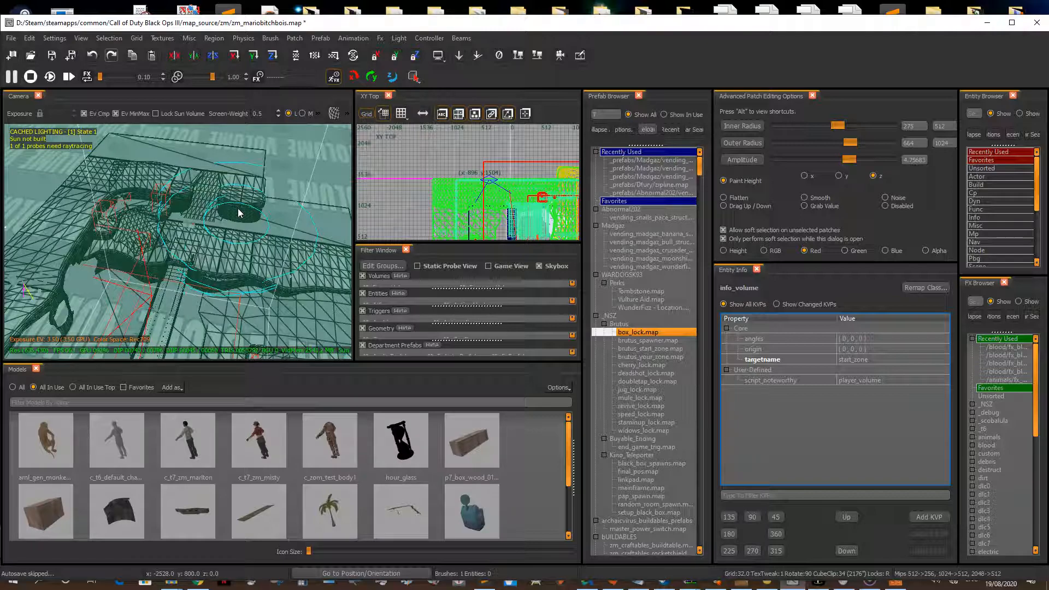
pyautogui.press('Escape')
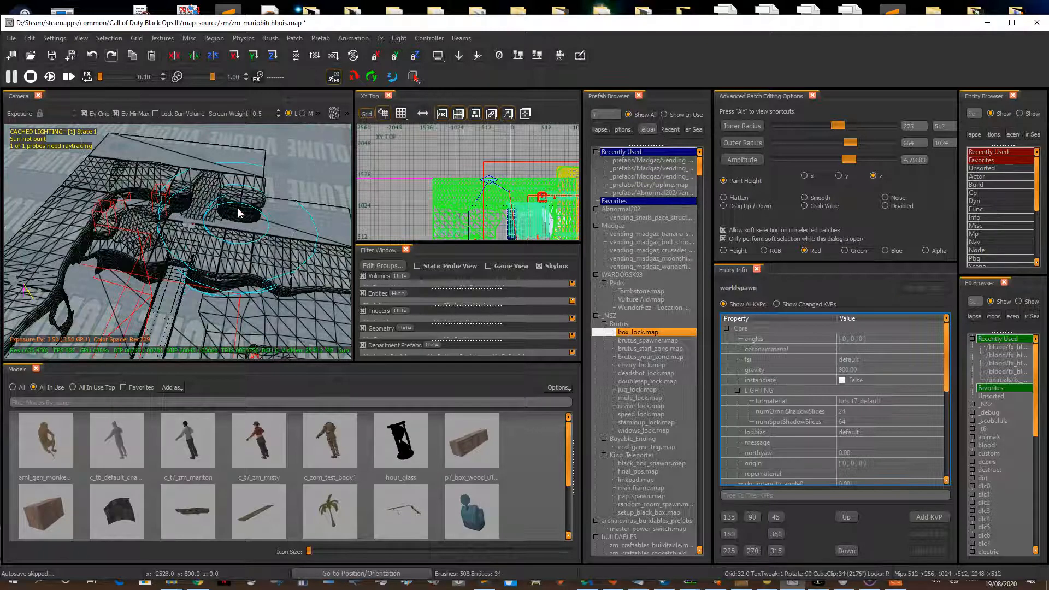
pyautogui.keyDown('shift'); pyautogui.click(289, 199); pyautogui.keyUp('shift')
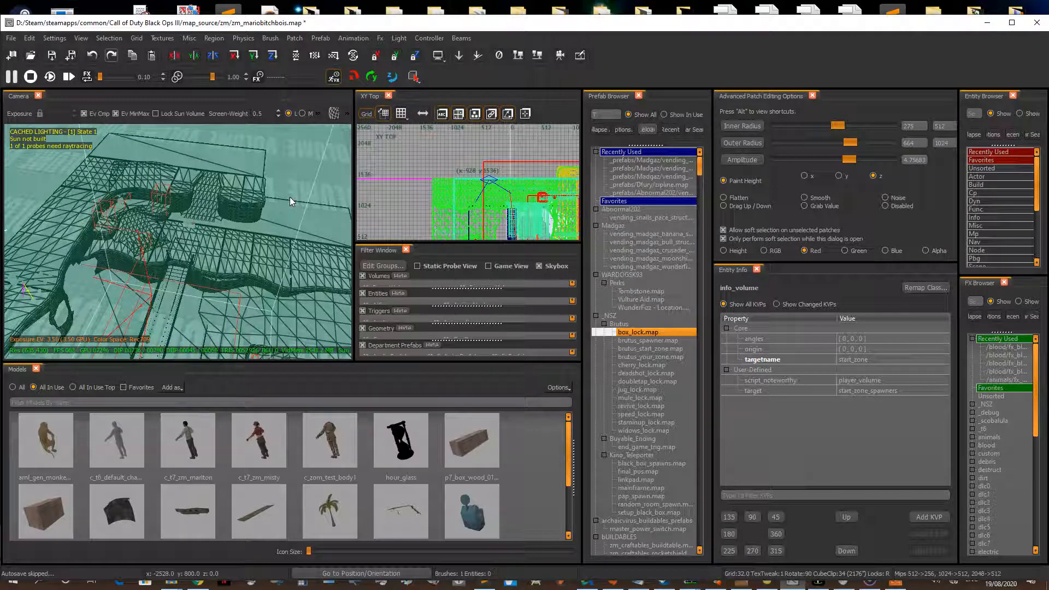
pyautogui.press('Escape')
# Step: Examine the properties of the player_respawn_point struct and the info_player_start entity in the player spawn area
pyautogui.moveTo(264, 221)
pyautogui.mouseDown(button='right')
pyautogui.moveTo(191, 219)
pyautogui.moveTo(170, 197)
pyautogui.mouseUp(button='right')
pyautogui.moveTo(229, 224); pyautogui.dragTo(257, 290, button='right')
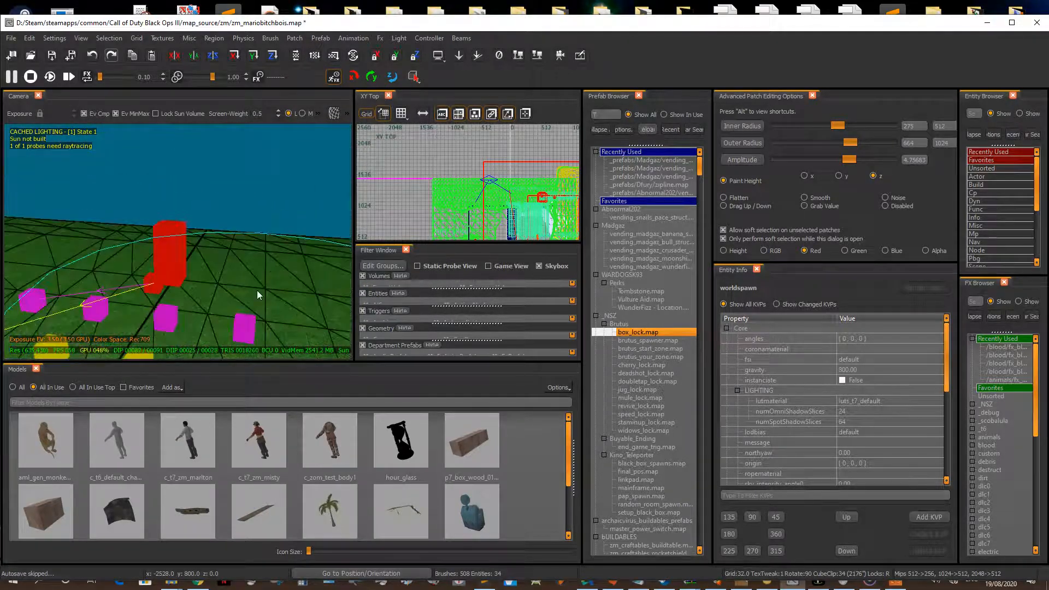
pyautogui.keyDown('shift'); pyautogui.click(164, 253); pyautogui.keyUp('shift')
pyautogui.keyDown('shift'); pyautogui.click(177, 249); pyautogui.keyUp('shift')
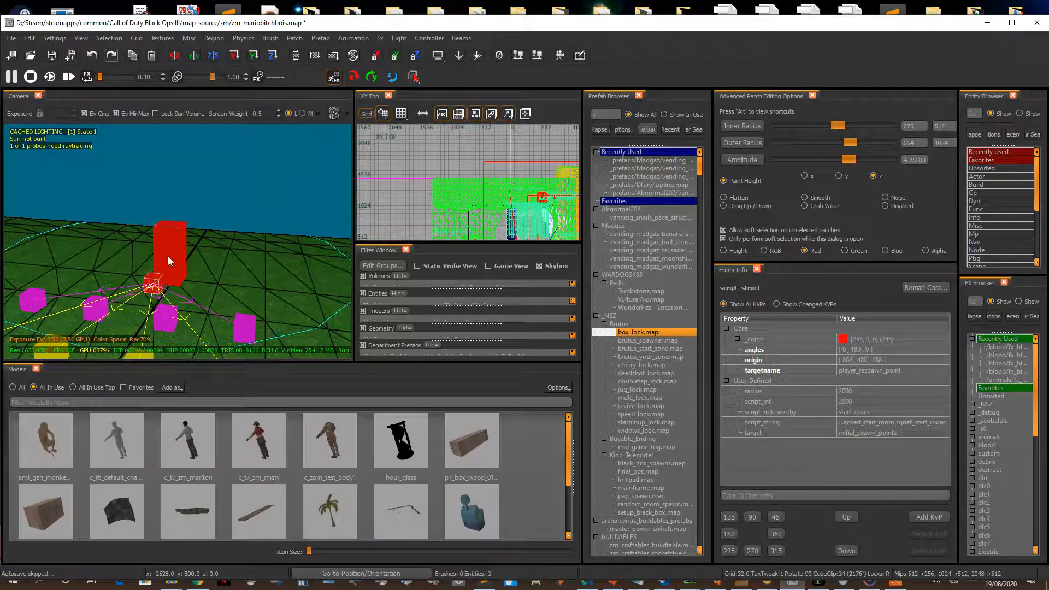
pyautogui.keyDown('shift'); pyautogui.click(154, 285); pyautogui.keyUp('shift')
pyautogui.moveTo(168, 312); pyautogui.dragTo(165, 290, button='right')
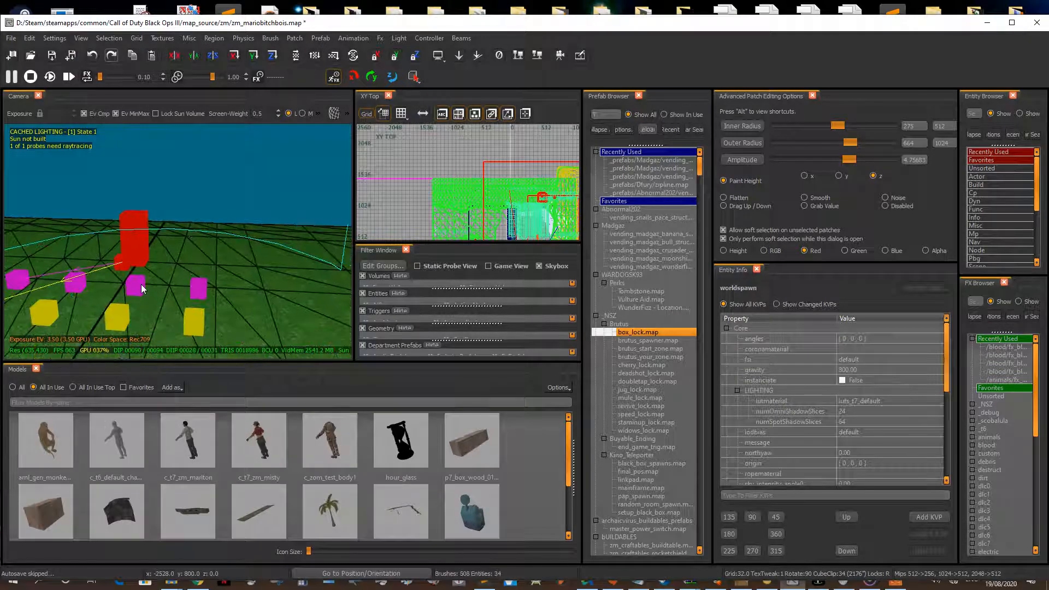
pyautogui.keyDown('shift'); pyautogui.click(141, 285); pyautogui.keyUp('shift')
pyautogui.keyDown('shift'); pyautogui.click(136, 237); pyautogui.keyUp('shift')
pyautogui.keyDown('shift'); pyautogui.click(138, 285); pyautogui.keyUp('shift')
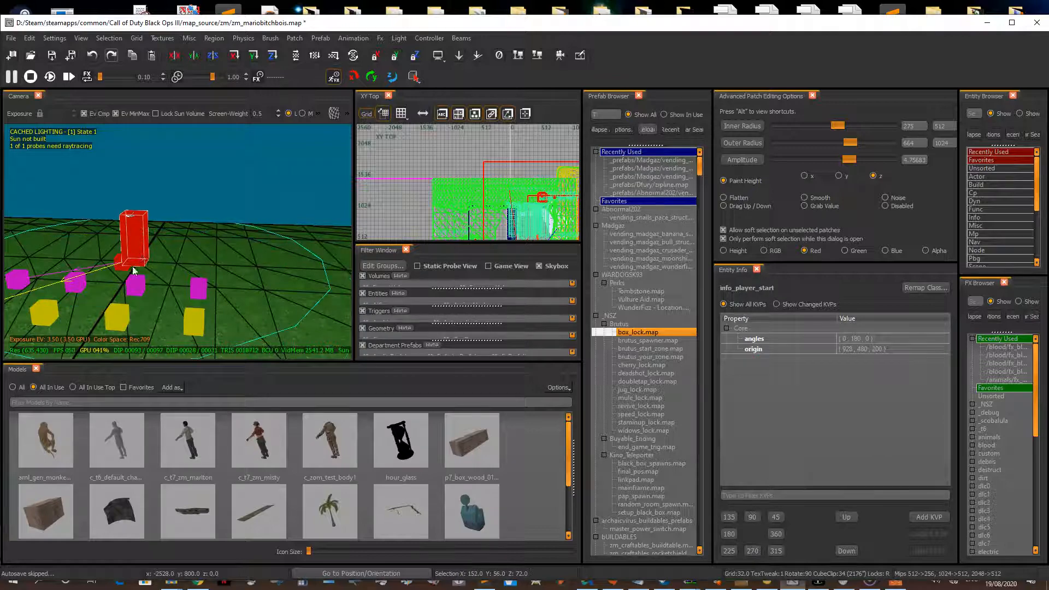
pyautogui.keyDown('shift'); pyautogui.click(132, 259); pyautogui.keyUp('shift')
pyautogui.keyDown('shift'); pyautogui.click(121, 262); pyautogui.keyUp('shift')
pyautogui.keyDown('shift'); pyautogui.click(121, 264); pyautogui.keyUp('shift')
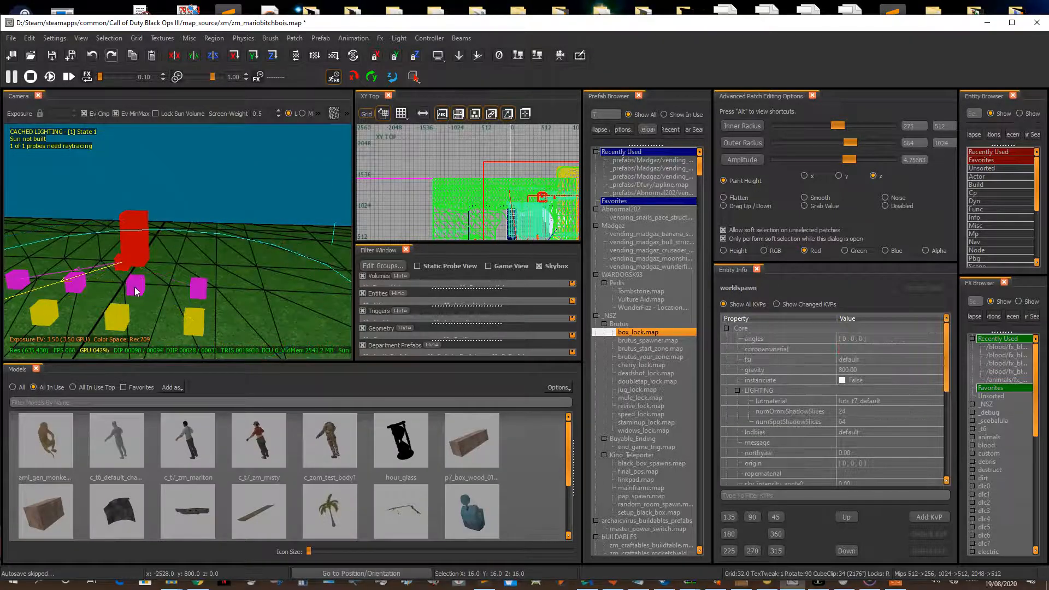
# Step: Survey the start area and recheck the info_player_start together with the neighbouring respawn struct that targets the initial spawn points
pyautogui.moveTo(163, 249); pyautogui.dragTo(115, 250, button='right')
pyautogui.moveTo(208, 240); pyautogui.dragTo(230, 235, button='right')
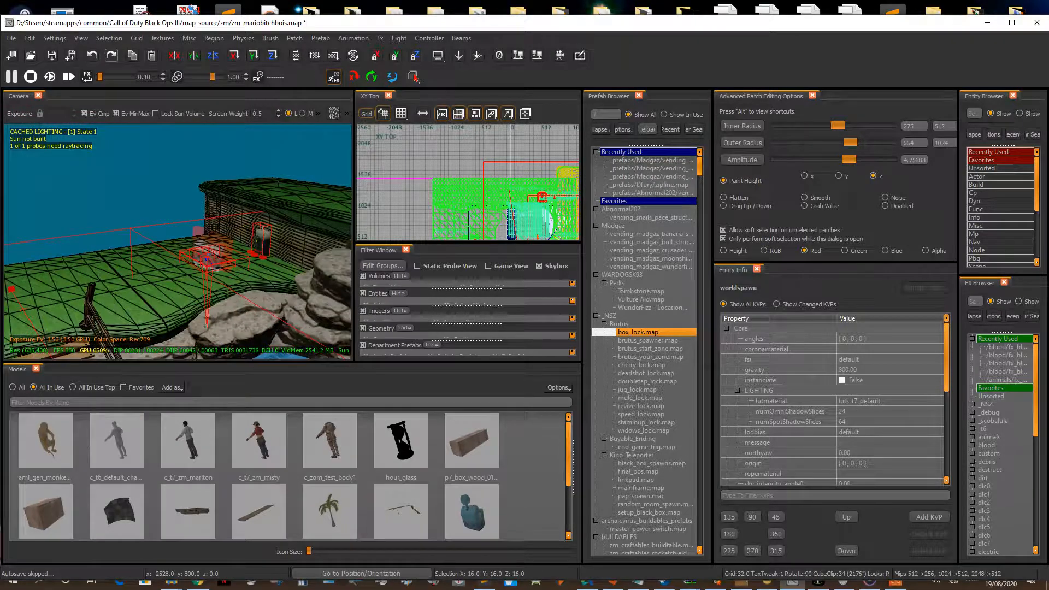
pyautogui.moveTo(178, 241); pyautogui.dragTo(301, 243, button='right')
pyautogui.moveTo(137, 254); pyautogui.dragTo(198, 256, button='right')
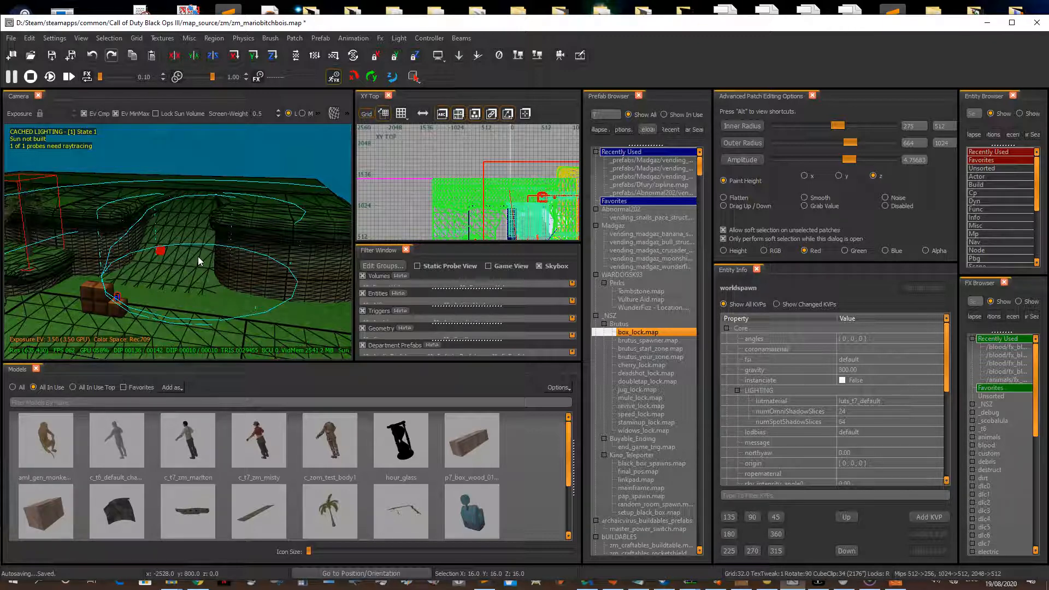
pyautogui.moveTo(257, 312); pyautogui.dragTo(308, 248, button='right')
pyautogui.keyDown('shift'); pyautogui.click(282, 230); pyautogui.keyUp('shift')
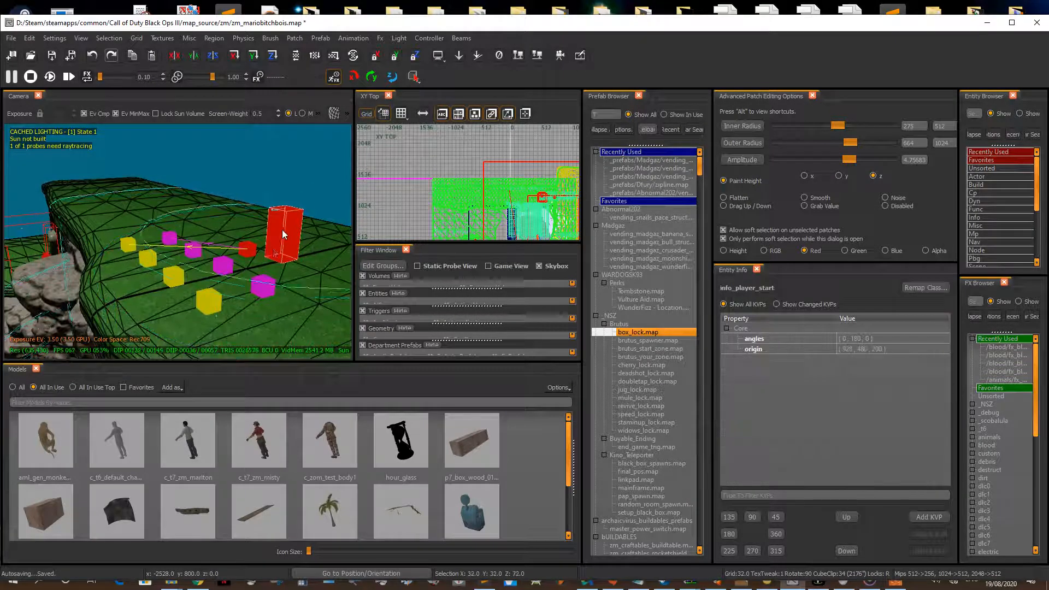
pyautogui.keyDown('shift'); pyautogui.click(244, 250); pyautogui.keyUp('shift')
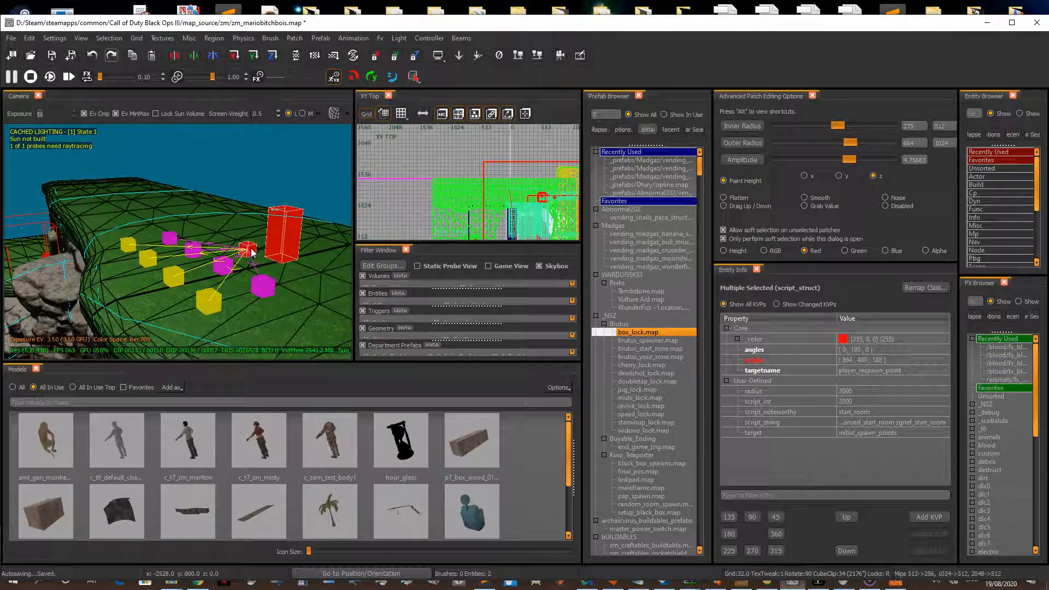
pyautogui.keyDown('shift'); pyautogui.click(284, 240); pyautogui.keyUp('shift')
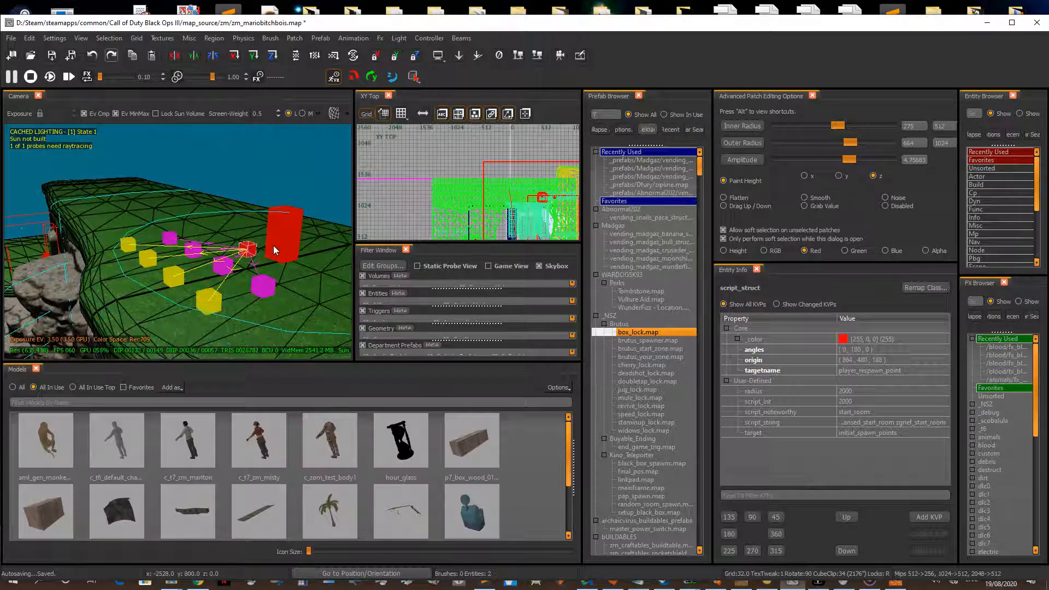
pyautogui.keyDown('shift'); pyautogui.click(253, 252); pyautogui.keyUp('shift')
# Step: Select the duplicated info_volume beside the start zone and set its targetname to zone1
pyautogui.moveTo(253, 252)
pyautogui.mouseDown(button='right')
pyautogui.moveTo(306, 246)
pyautogui.moveTo(218, 240)
pyautogui.moveTo(174, 256)
pyautogui.moveTo(229, 245)
pyautogui.moveTo(202, 240)
pyautogui.moveTo(246, 246)
pyautogui.moveTo(263, 263)
pyautogui.moveTo(311, 244)
pyautogui.moveTo(295, 257)
pyautogui.moveTo(257, 249)
pyautogui.moveTo(235, 278)
pyautogui.moveTo(232, 262)
pyautogui.moveTo(246, 273)
pyautogui.moveTo(232, 288)
pyautogui.moveTo(218, 273)
pyautogui.moveTo(230, 271)
pyautogui.mouseUp(button='right')
pyautogui.keyDown('shift'); pyautogui.click(230, 271); pyautogui.keyUp('shift')
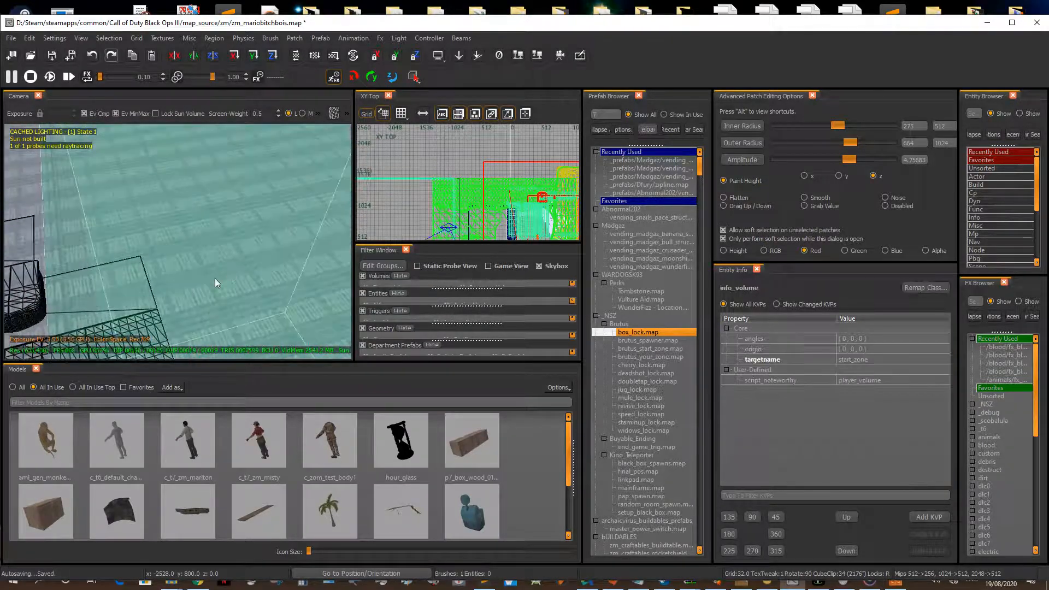
pyautogui.click(863, 359)
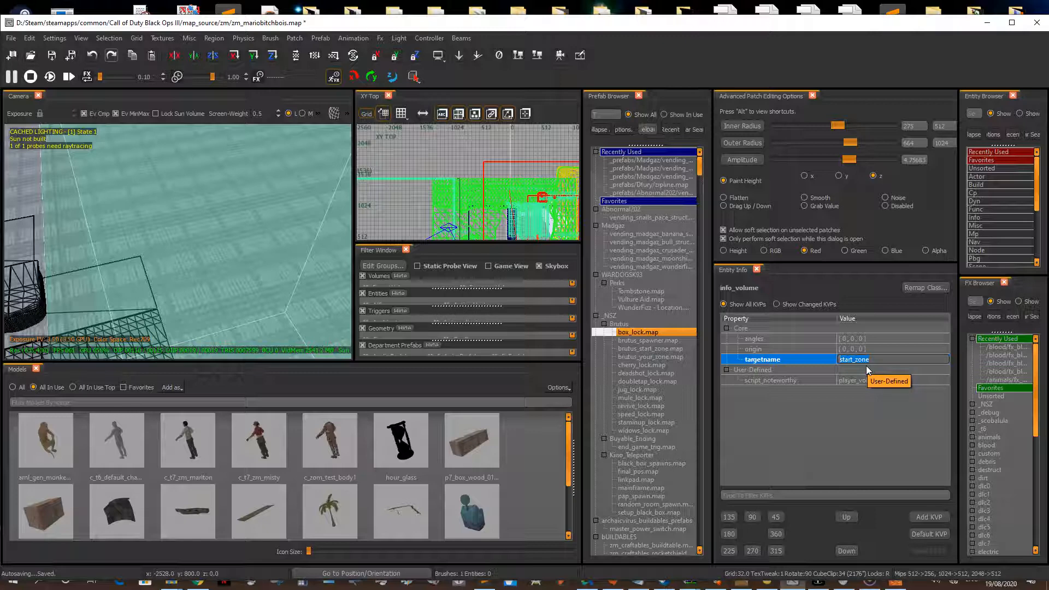
pyautogui.write('ZONE')
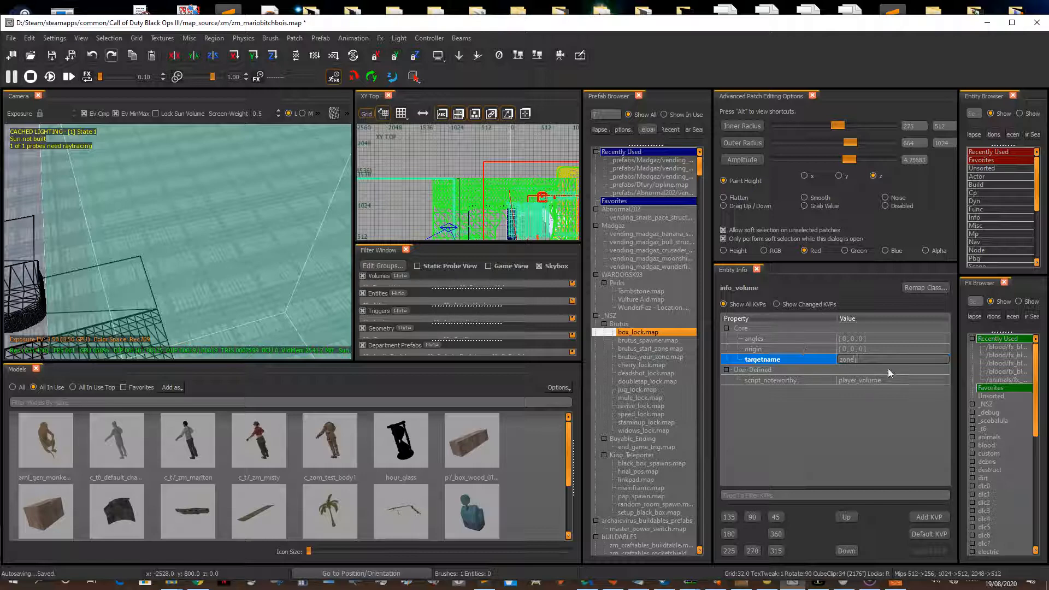
pyautogui.write('1')
pyautogui.click(831, 420)
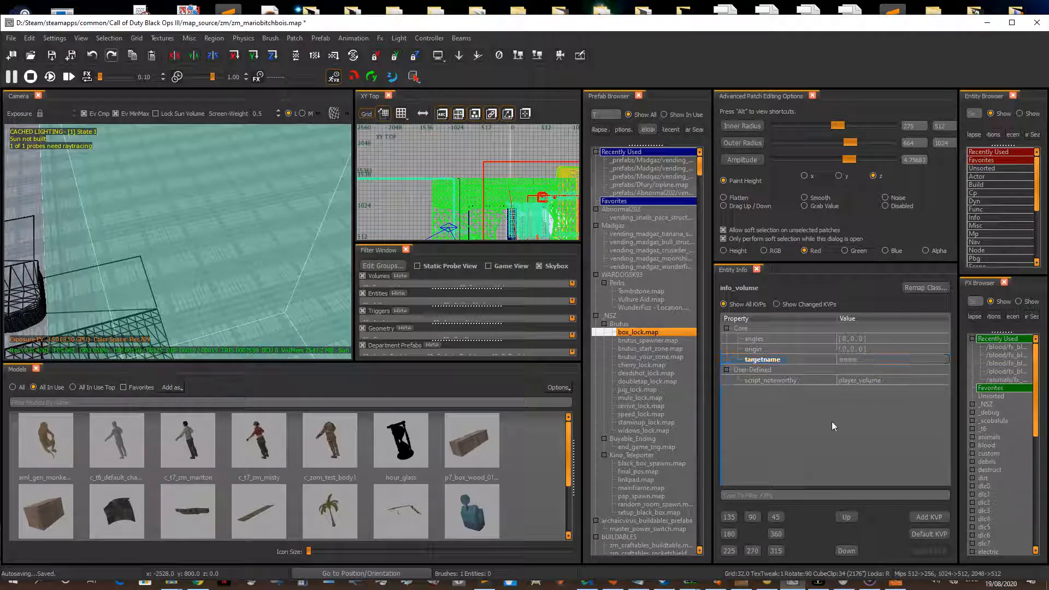
# Step: Add a target key with the value zone1_spawners to the new zone volume and deselect it
pyautogui.click(918, 518)
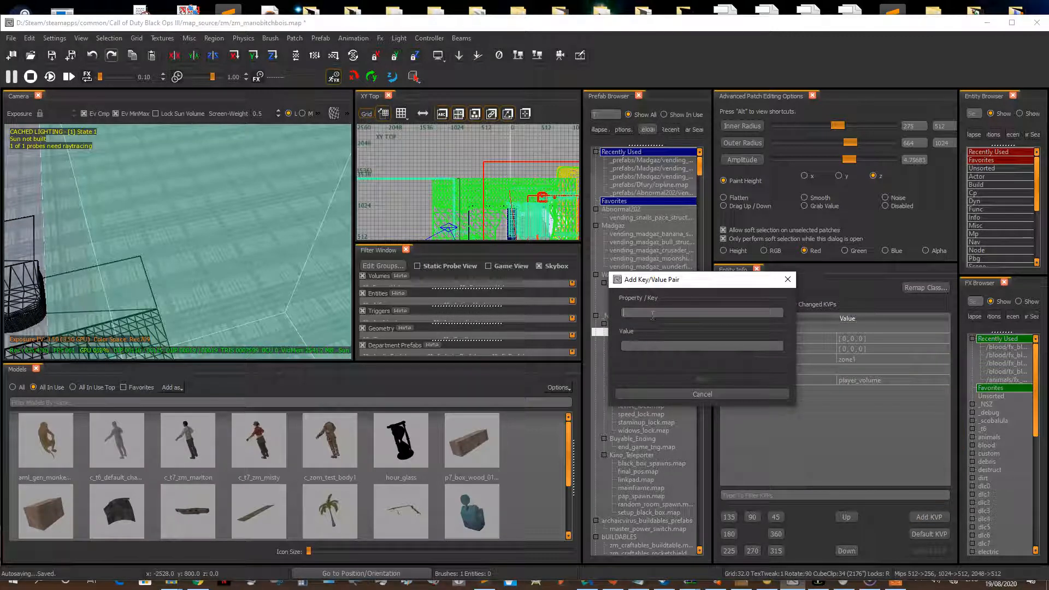
pyautogui.write('tarfet')
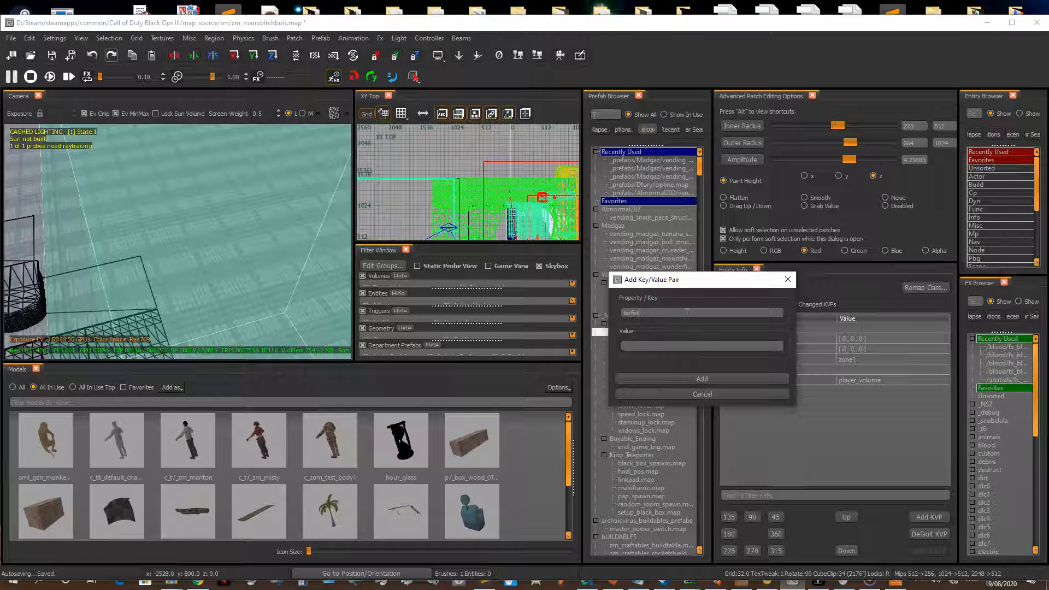
pyautogui.press('BackSpace')
pyautogui.press('BackSpace')
pyautogui.press('BackSpace')
pyautogui.write('get')
pyautogui.press('Tab')
pyautogui.write('zone1')
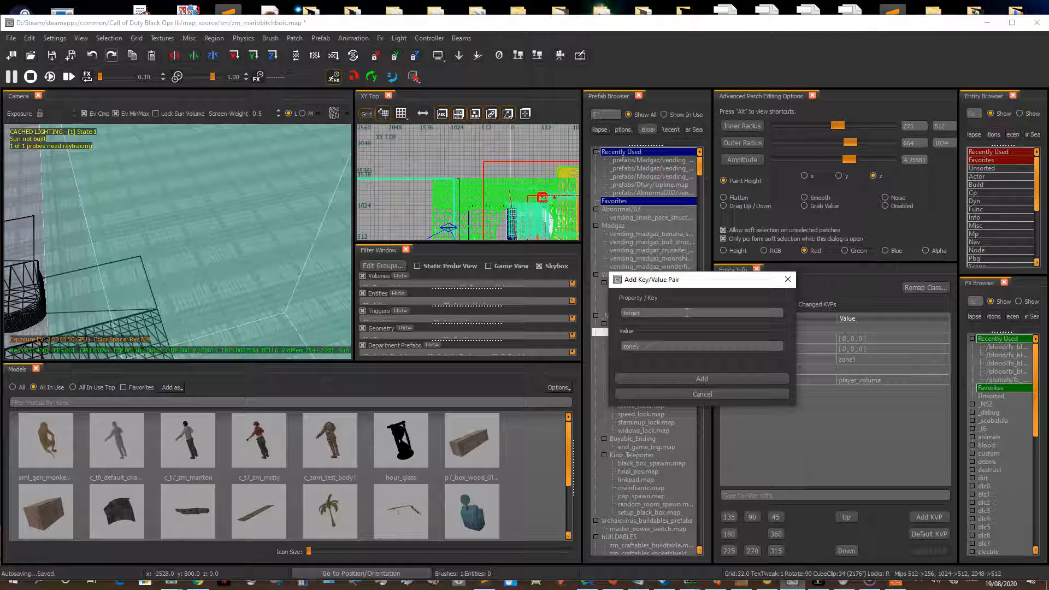
pyautogui.write('1_spa')
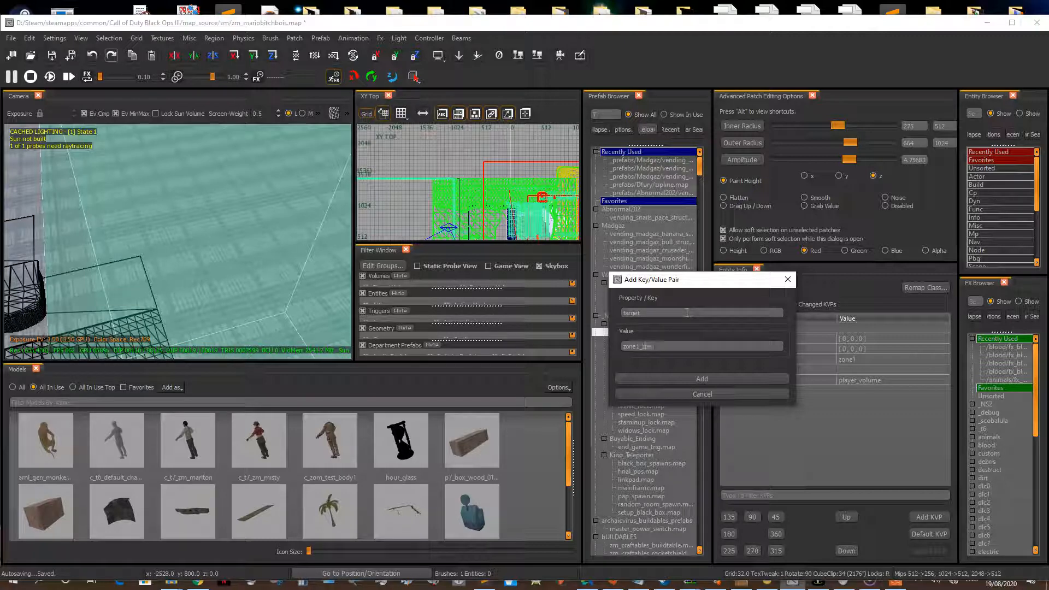
pyautogui.write('wners')
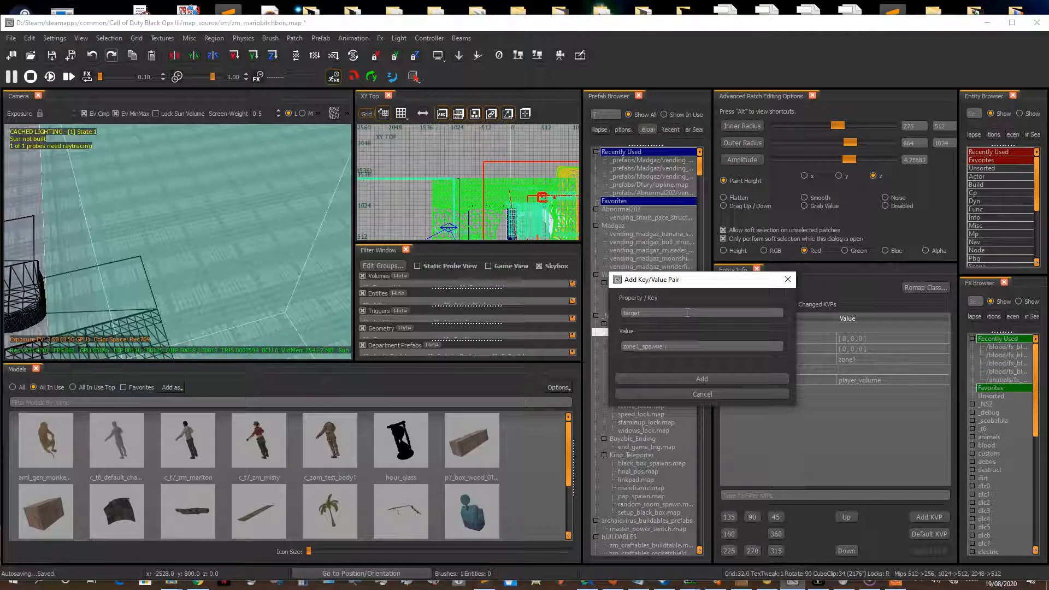
pyautogui.click(654, 379)
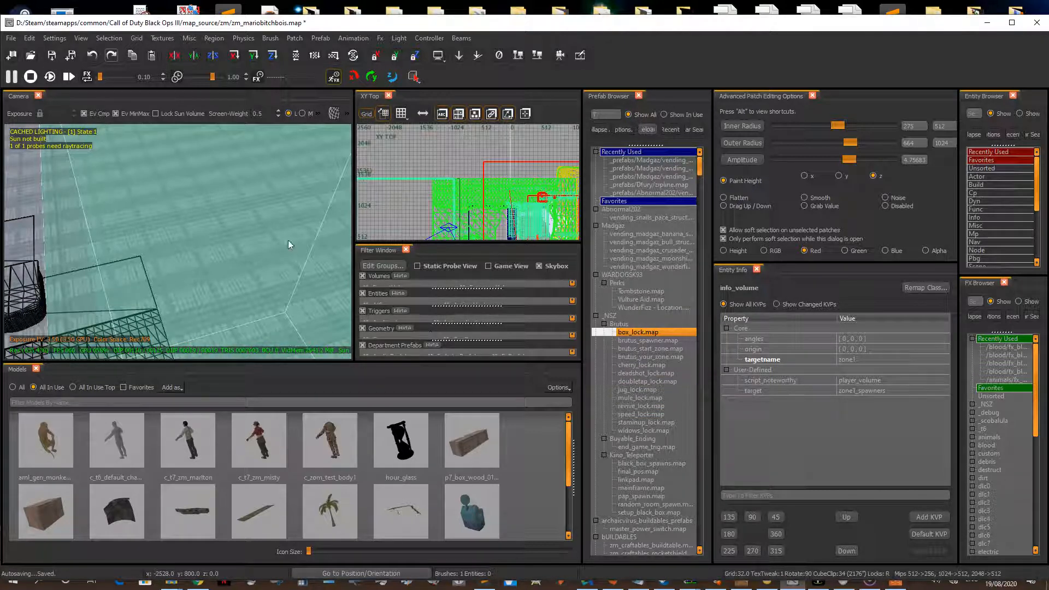
pyautogui.press('Escape')
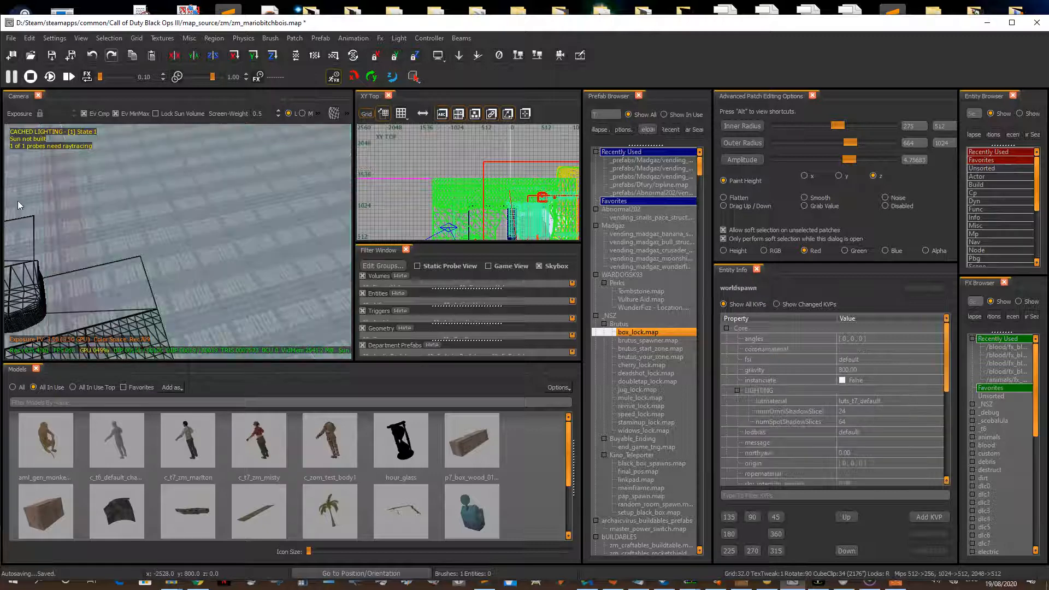
# Step: Compare the targetname and target properties of the start_zone volume with those of the zone1 volume
pyautogui.keyDown('shift'); pyautogui.click(26, 208); pyautogui.keyUp('shift')
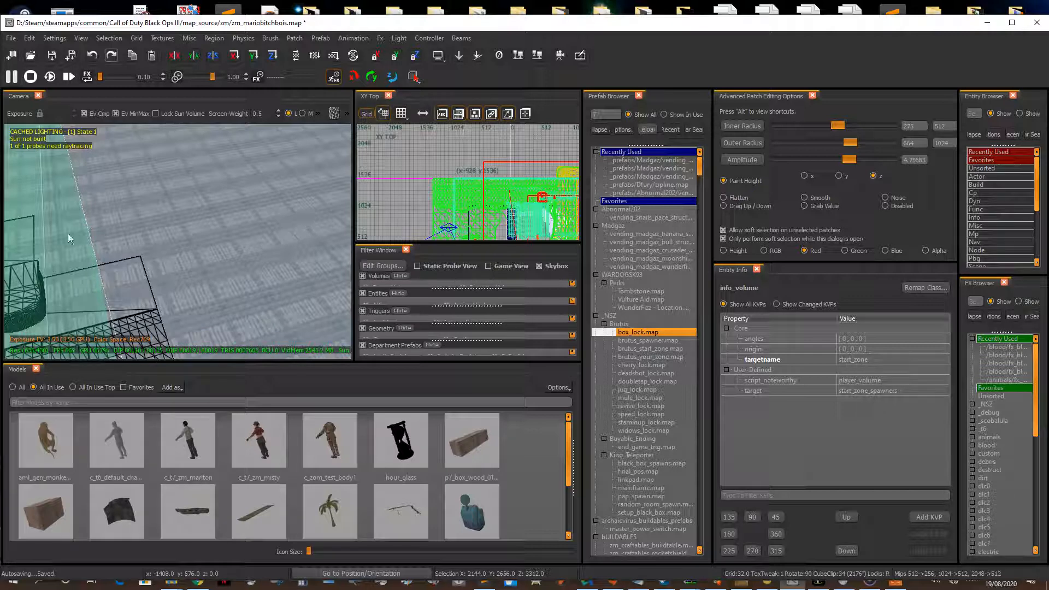
pyautogui.click(149, 218)
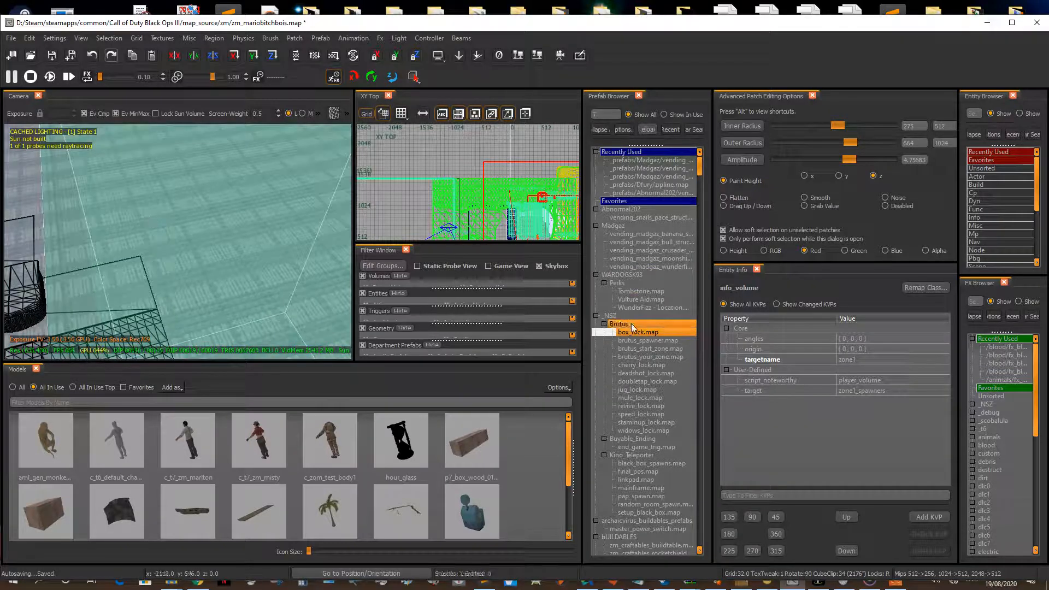
pyautogui.click(648, 333)
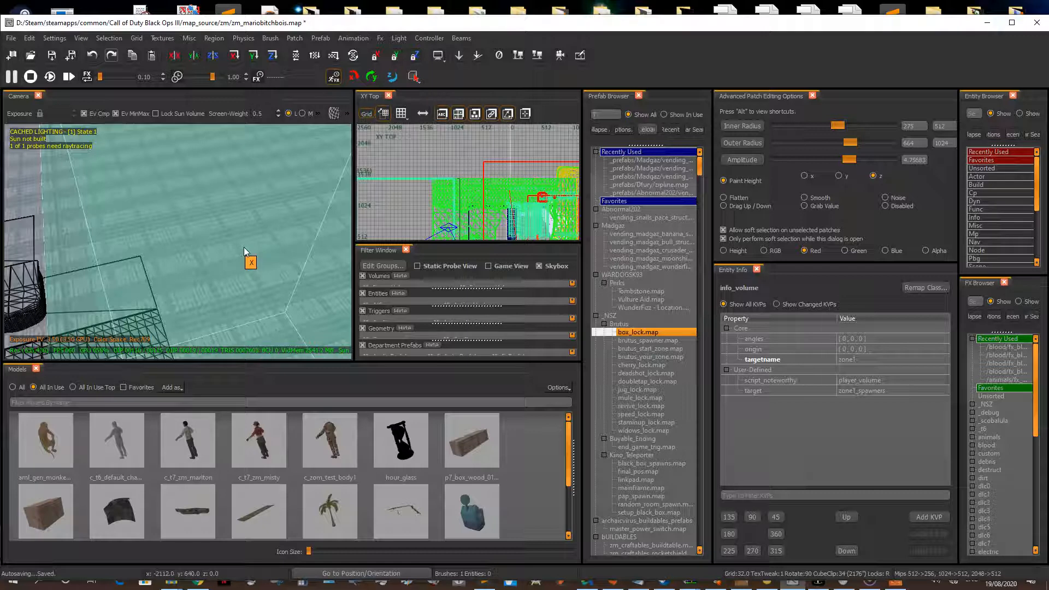
pyautogui.press('Escape')
# Step: Select the zombie spawner struct on the grass of the start zone and examine its targetname and script values
pyautogui.moveTo(225, 226); pyautogui.dragTo(128, 271, button='right')
pyautogui.keyDown('shift'); pyautogui.click(241, 148); pyautogui.keyUp('shift')
pyautogui.press('Escape')
pyautogui.click(128, 263)
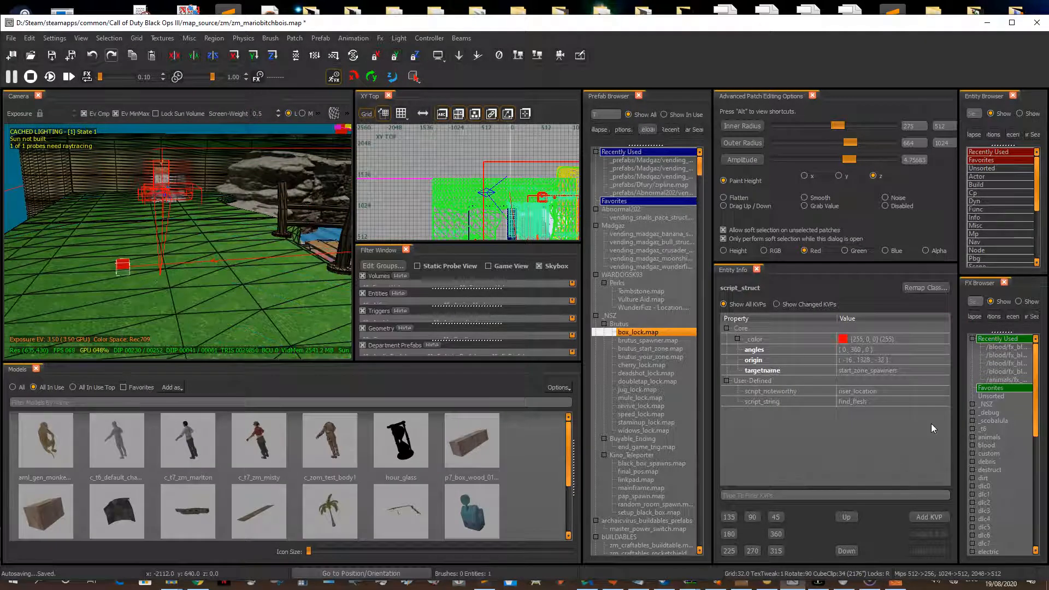
# Step: Inspect another start_zone_spawners struct near the rocks, clear the selection and look over the remaining spawner locations
pyautogui.moveTo(195, 203); pyautogui.dragTo(215, 264, button='right')
pyautogui.keyDown('shift'); pyautogui.click(7, 302); pyautogui.keyUp('shift')
pyautogui.keyDown('shift'); pyautogui.click(242, 247); pyautogui.keyUp('shift')
pyautogui.moveTo(215, 264); pyautogui.dragTo(307, 286)
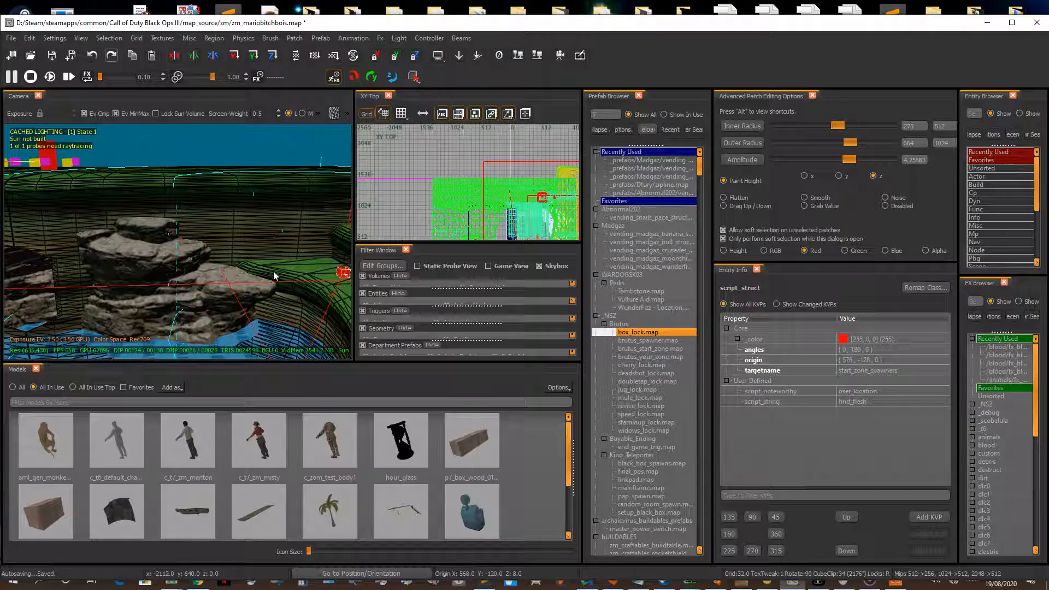
pyautogui.moveTo(274, 273); pyautogui.dragTo(229, 252, button='right')
pyautogui.moveTo(229, 252); pyautogui.dragTo(263, 272)
pyautogui.press('Escape')
pyautogui.moveTo(262, 271); pyautogui.dragTo(229, 270, button='right')
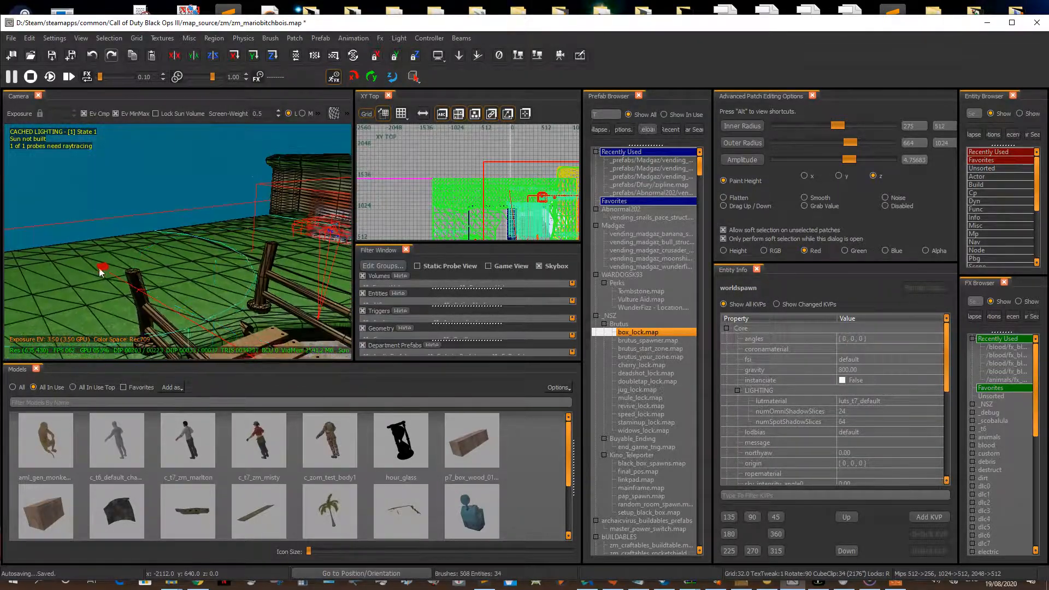
# Step: Inspect the start_zone_spawners struct near the wooden posts and examine the properties of the zombie_debris trigger beside the machine
pyautogui.keyDown('shift'); pyautogui.click(103, 268); pyautogui.keyUp('shift')
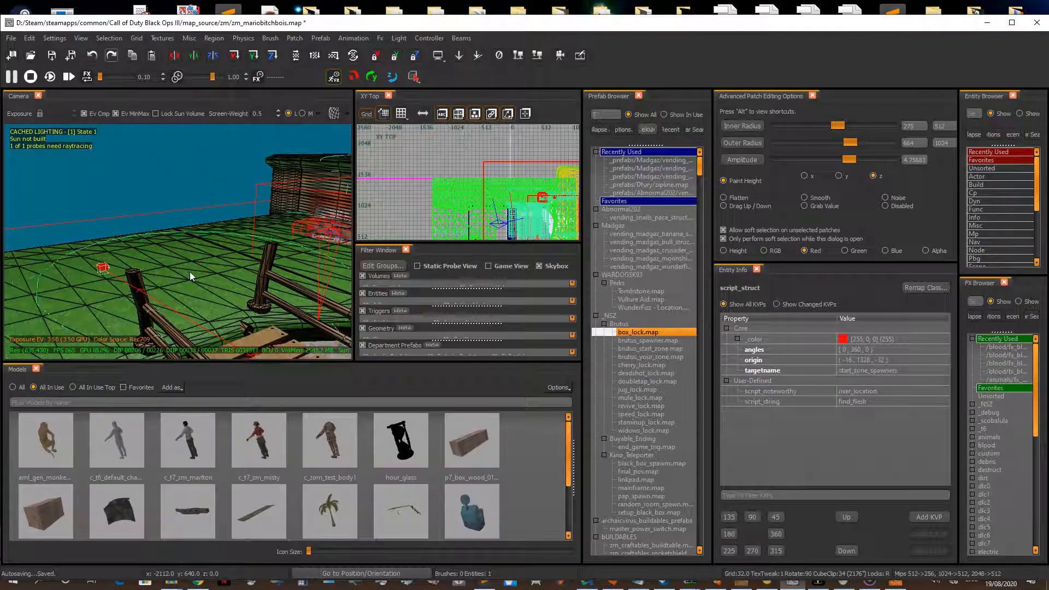
pyautogui.press('Escape')
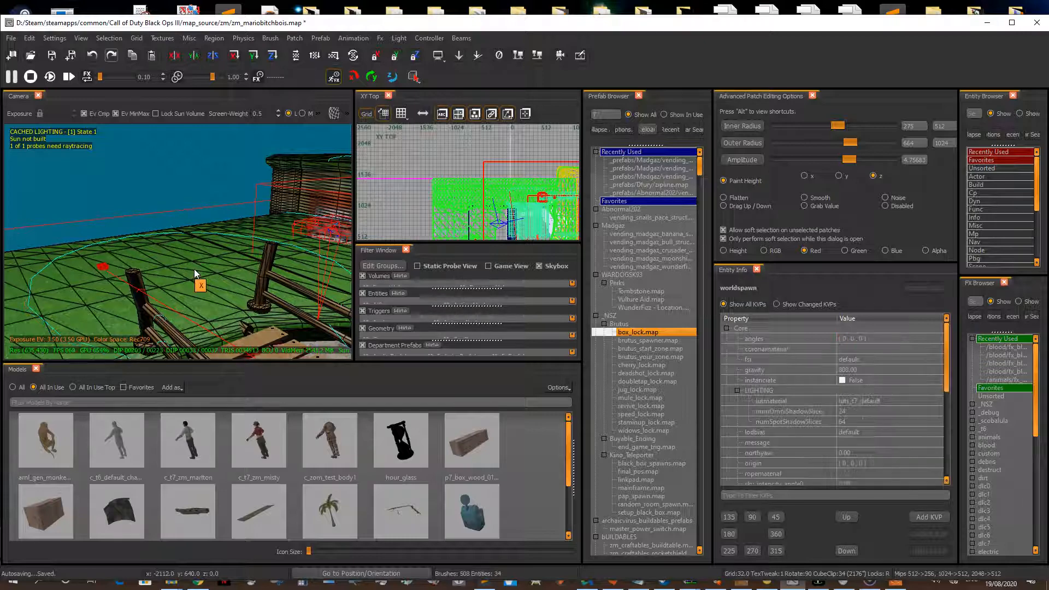
pyautogui.moveTo(195, 269); pyautogui.dragTo(246, 213, button='right')
pyautogui.moveTo(230, 312); pyautogui.dragTo(217, 293, button='right')
pyautogui.keyDown('shift'); pyautogui.click(218, 292); pyautogui.keyUp('shift')
pyautogui.scroll(-3, 907, 377)
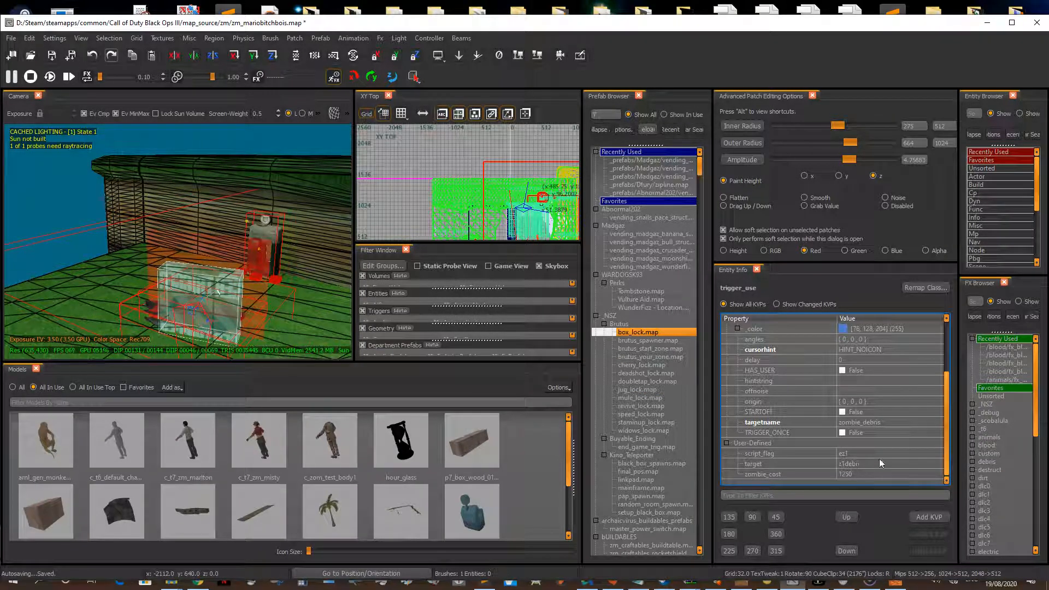
# Step: Try adding a comma after the debris trigger's script_flag value, reselect the trigger and clear the selection
pyautogui.click(858, 453)
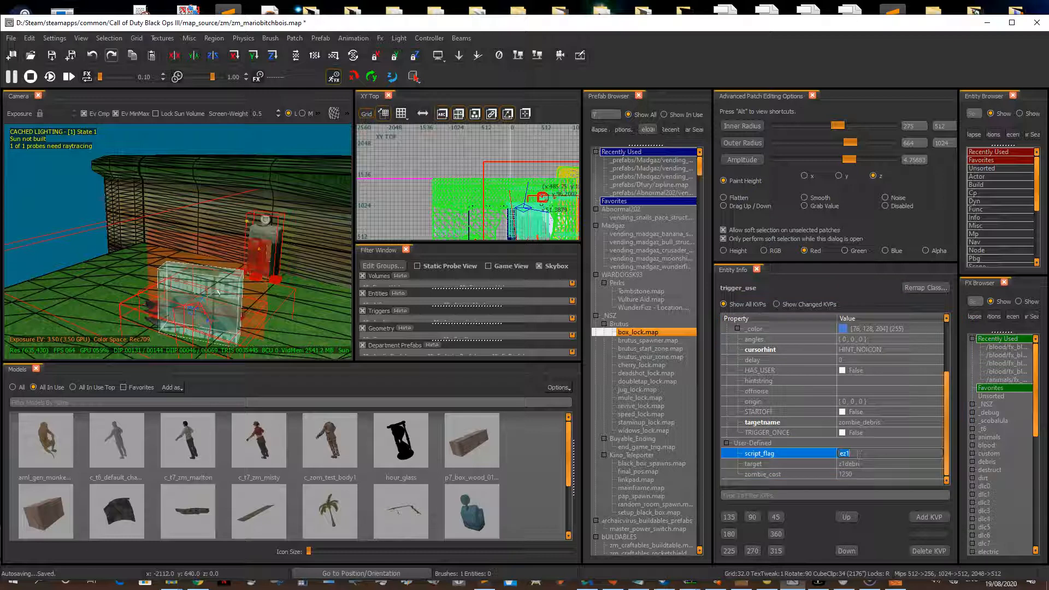
pyautogui.write(',')
pyautogui.click(859, 454)
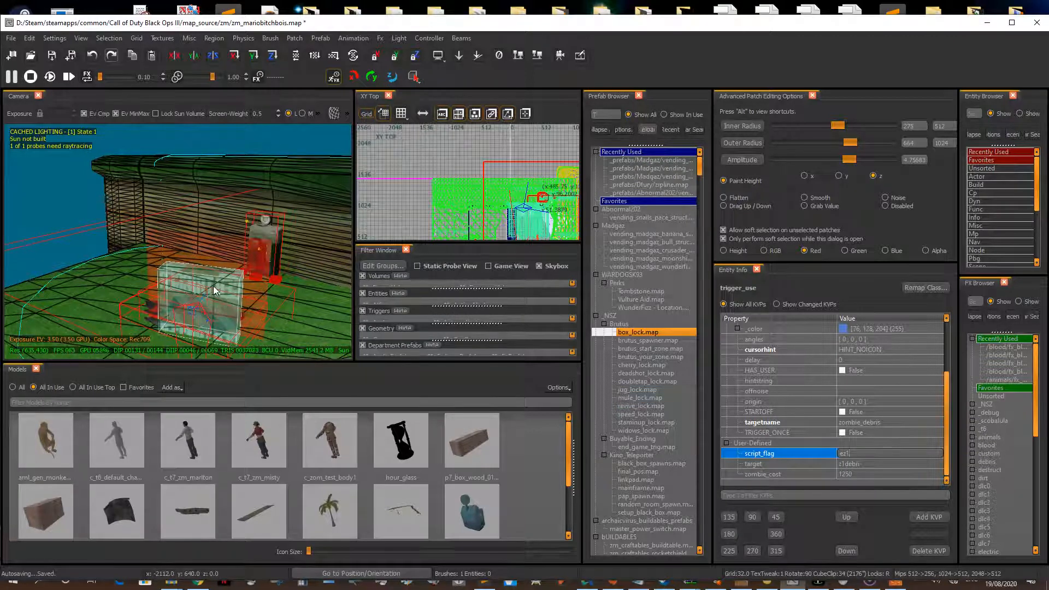
pyautogui.keyDown('shift'); pyautogui.click(215, 287); pyautogui.keyUp('shift')
pyautogui.keyDown('shift'); pyautogui.click(218, 290); pyautogui.keyUp('shift')
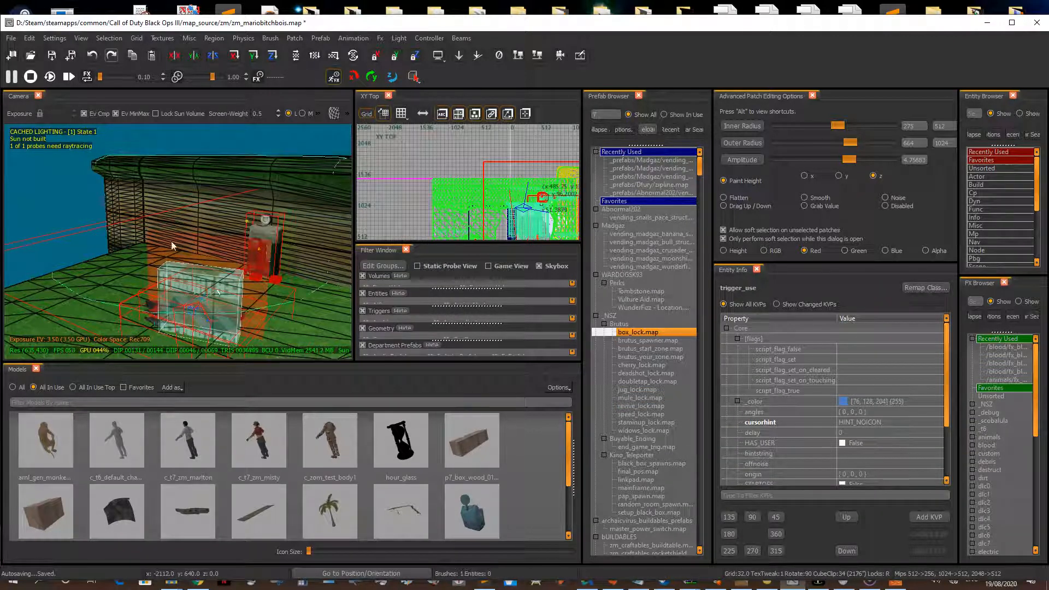
pyautogui.keyDown('shift'); pyautogui.click(204, 298); pyautogui.keyUp('shift')
pyautogui.moveTo(205, 297); pyautogui.dragTo(234, 311, button='right')
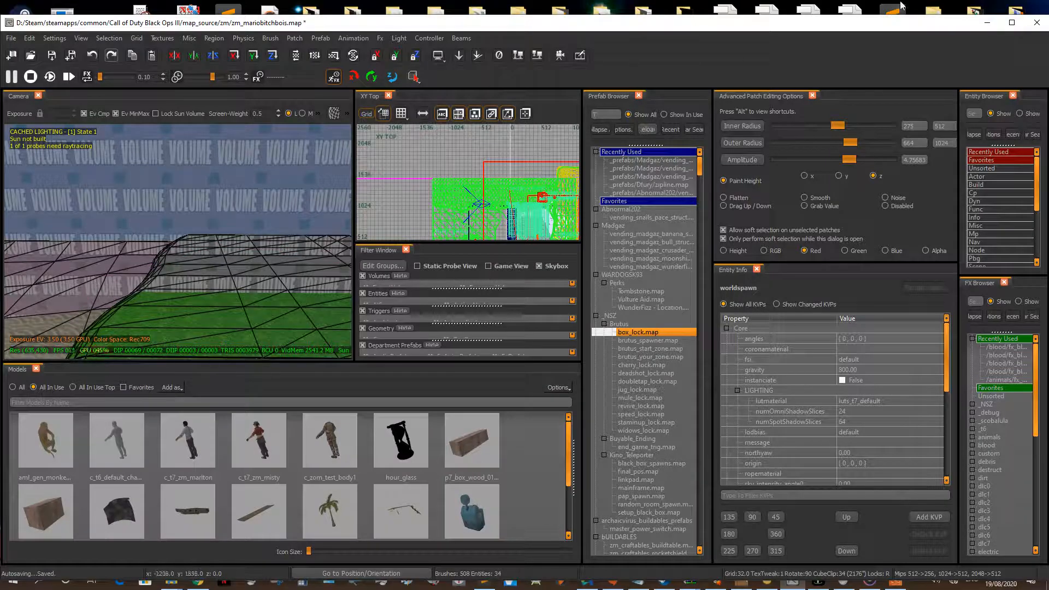
# Step: Switch from Radiant to the map's zm_mariobitchbois.gsc script in Sublime Text and reposition its window
pyautogui.click(993, 24)
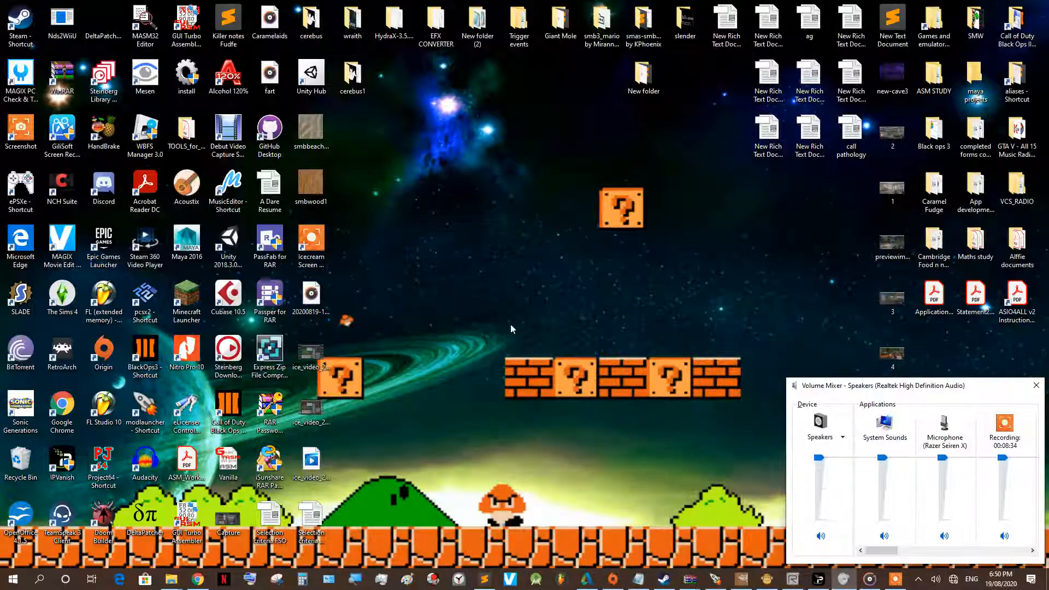
pyautogui.click(800, 579)
pyautogui.click(800, 580)
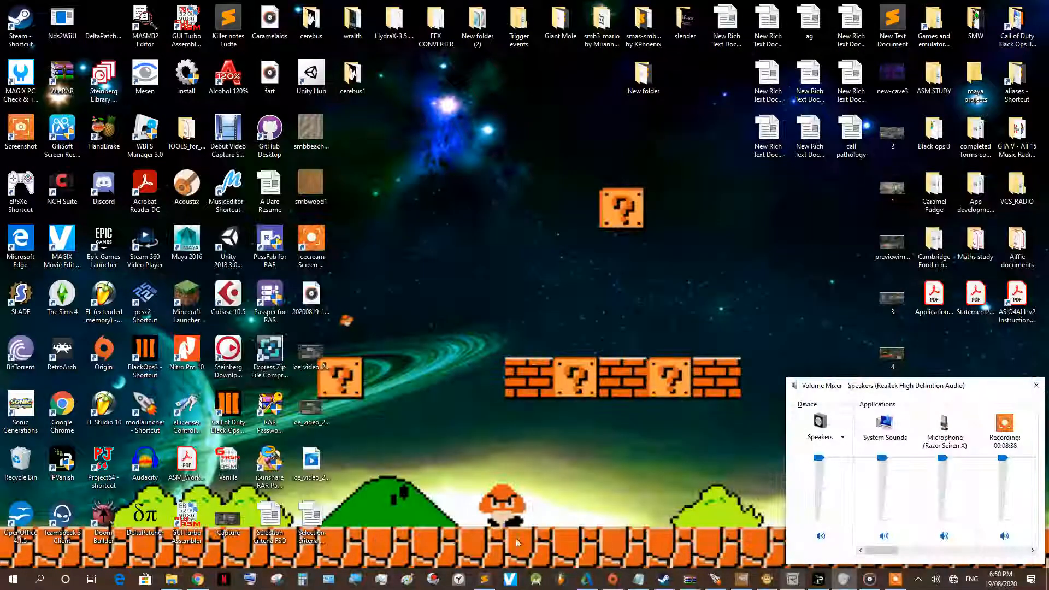
pyautogui.click(484, 579)
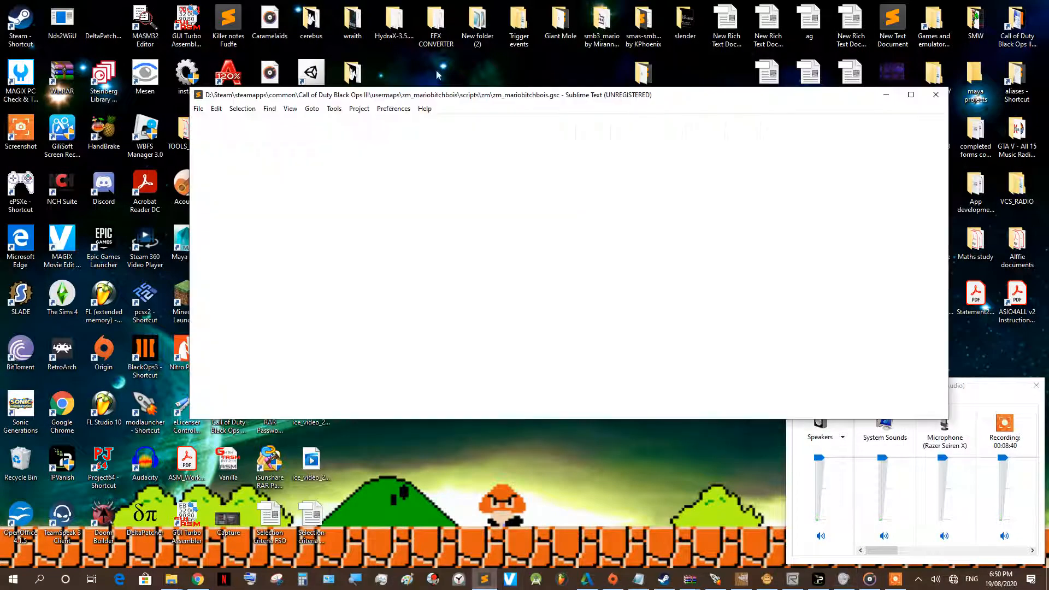
pyautogui.moveTo(529, 101); pyautogui.dragTo(529, 124)
# Step: Look through the map script from the using lines through main to the usermap_test_zone_init function
pyautogui.scroll(12, 446, 295)
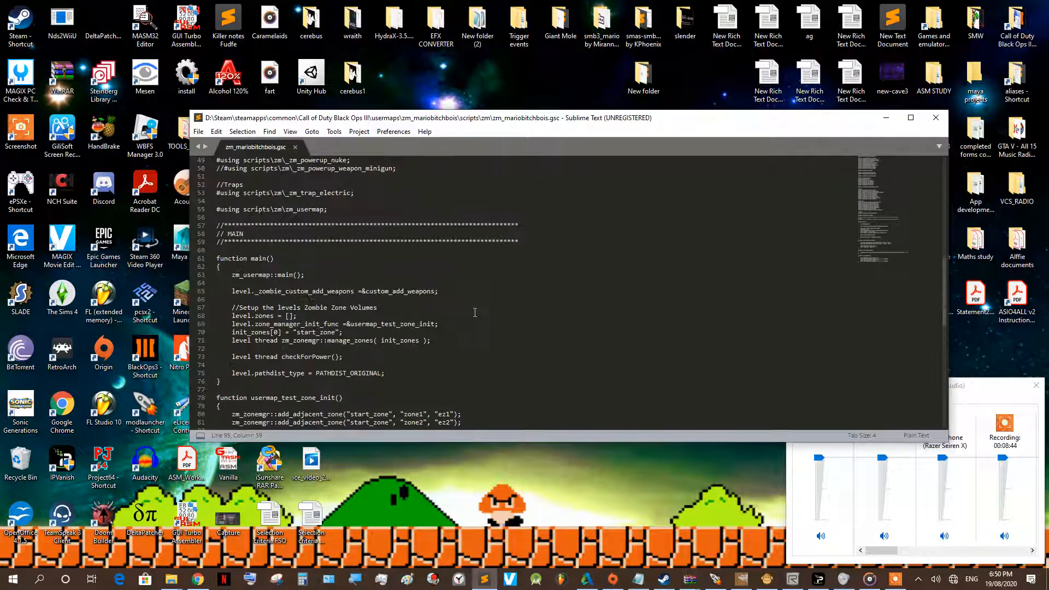
pyautogui.scroll(2, 431, 235)
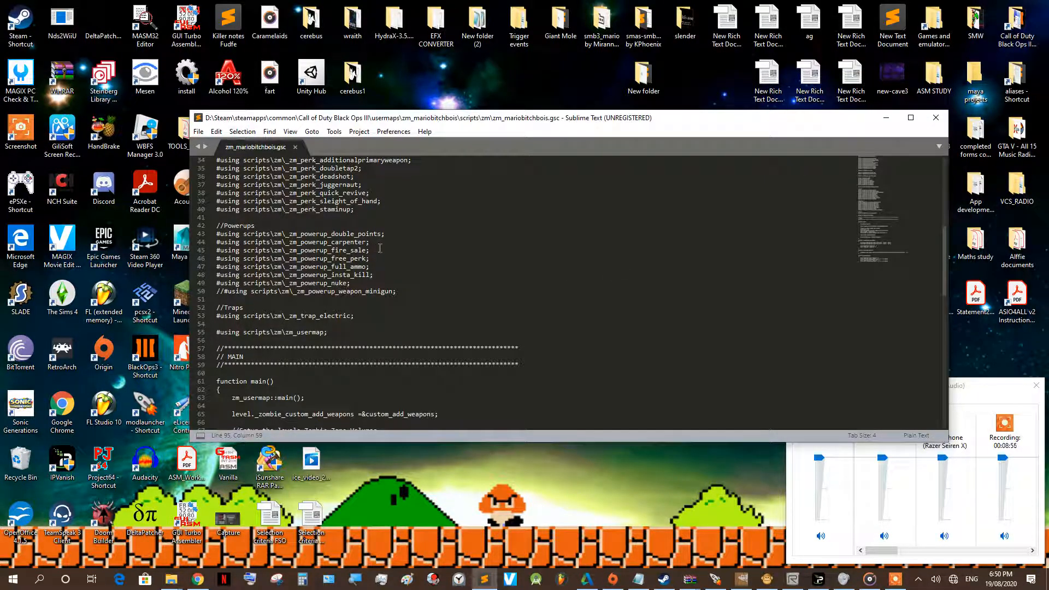
pyautogui.scroll(4, 380, 248)
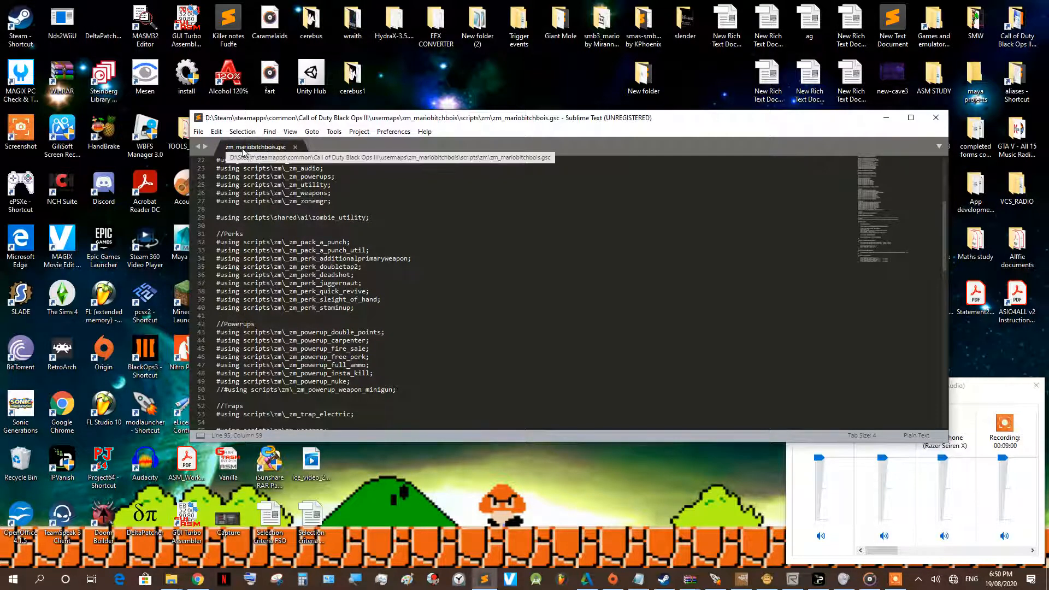
pyautogui.scroll(-7, 446, 249)
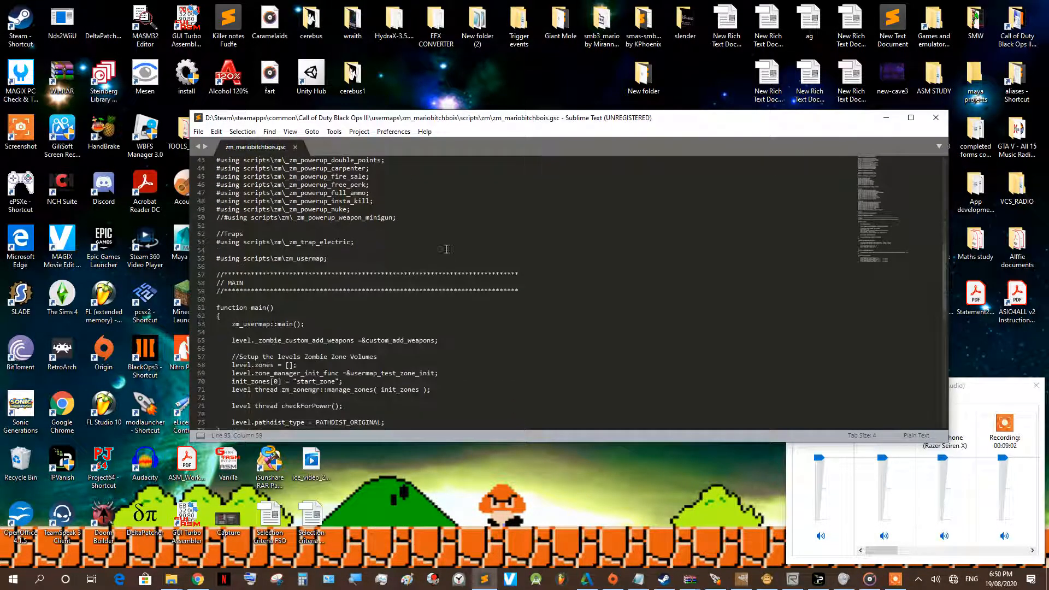
pyautogui.scroll(-10, 447, 250)
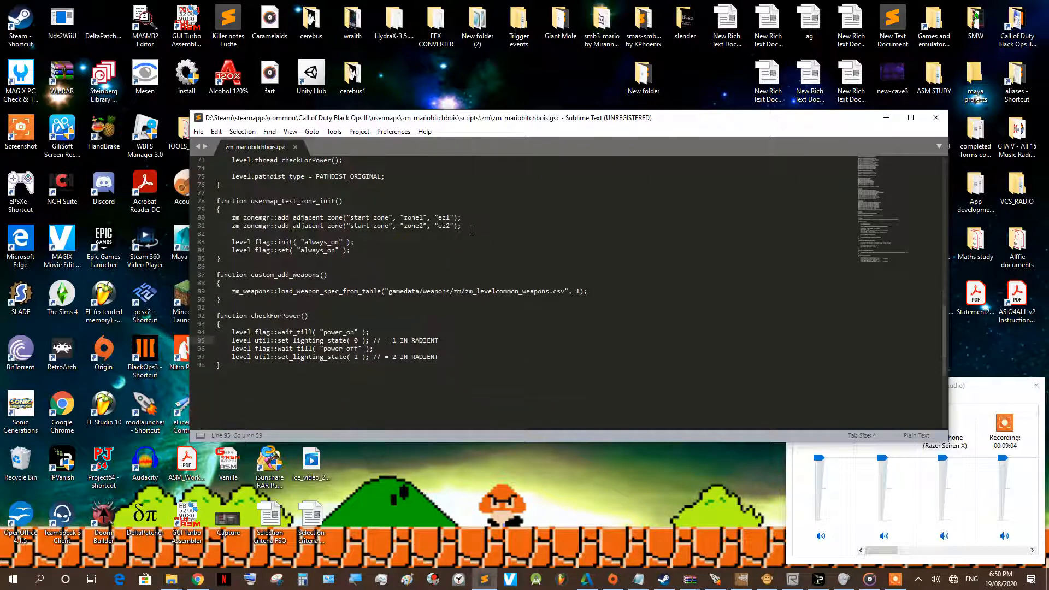
pyautogui.scroll(2, 472, 232)
pyautogui.scroll(-1, 282, 239)
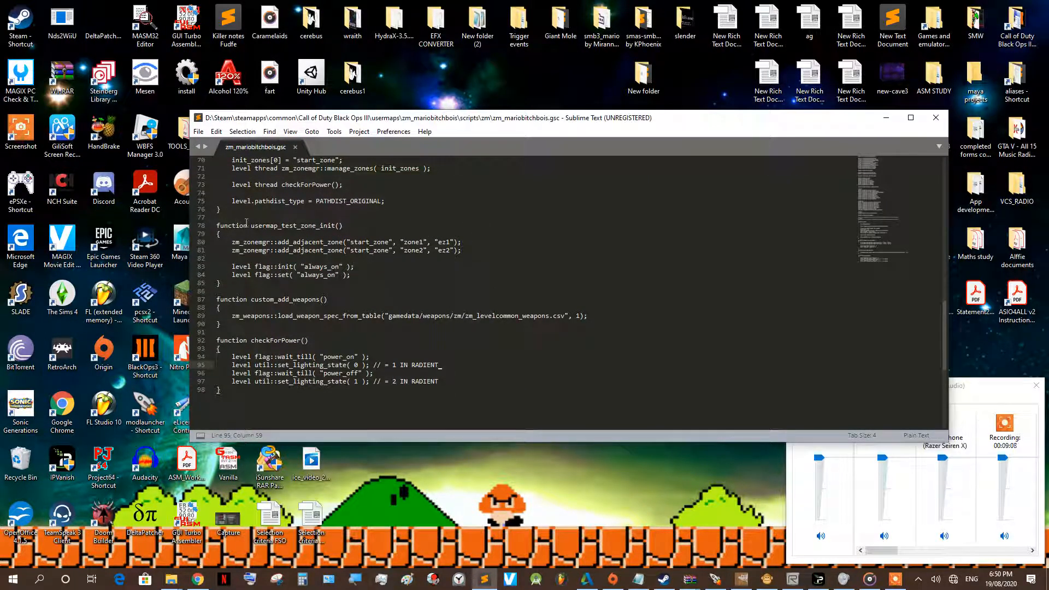
pyautogui.scroll(-2, 552, 308)
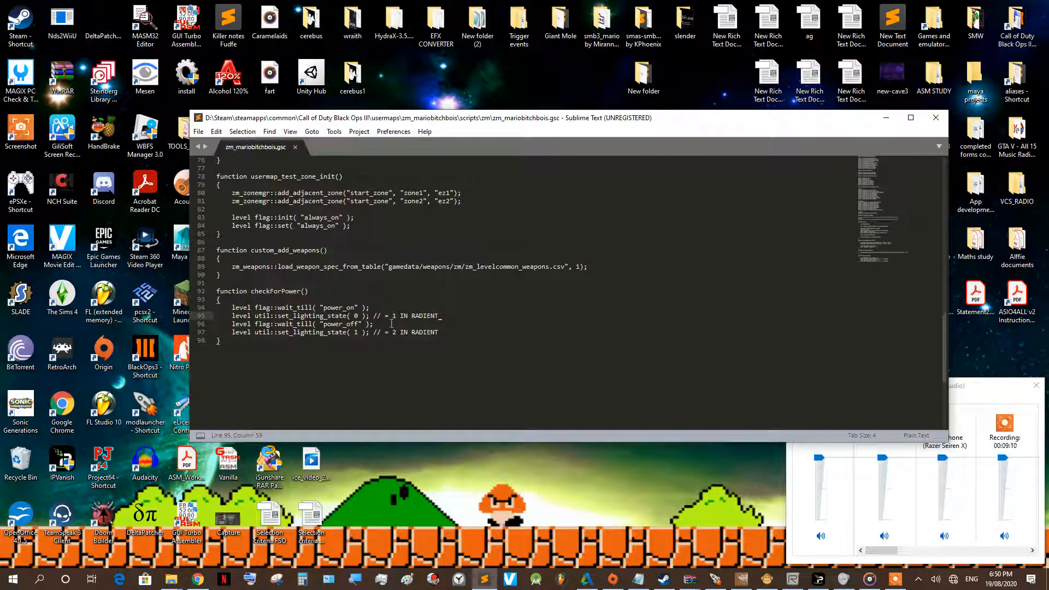
pyautogui.scroll(2, 290, 291)
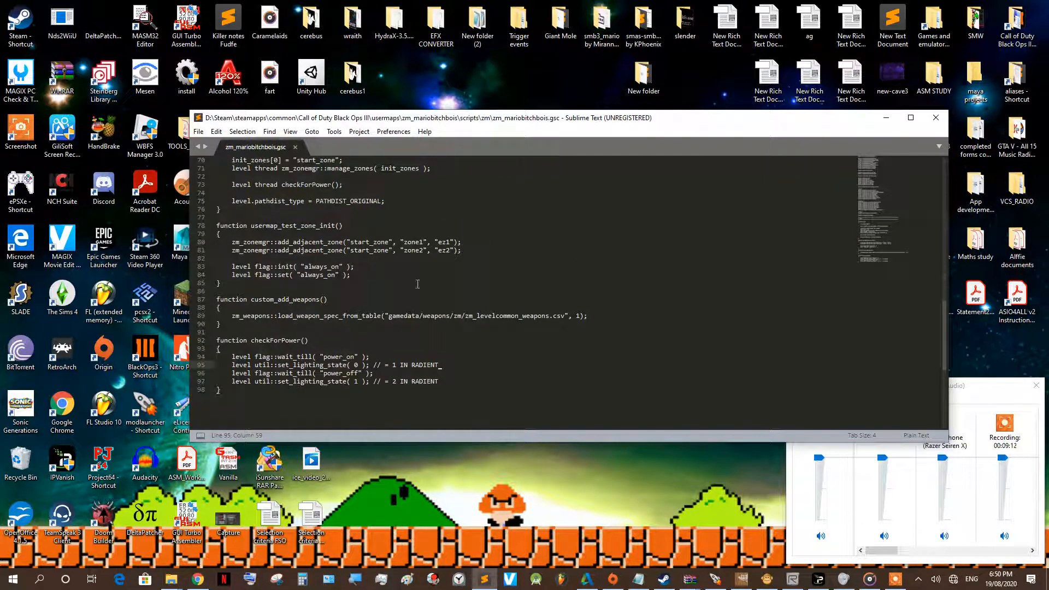
pyautogui.scroll(20, 417, 283)
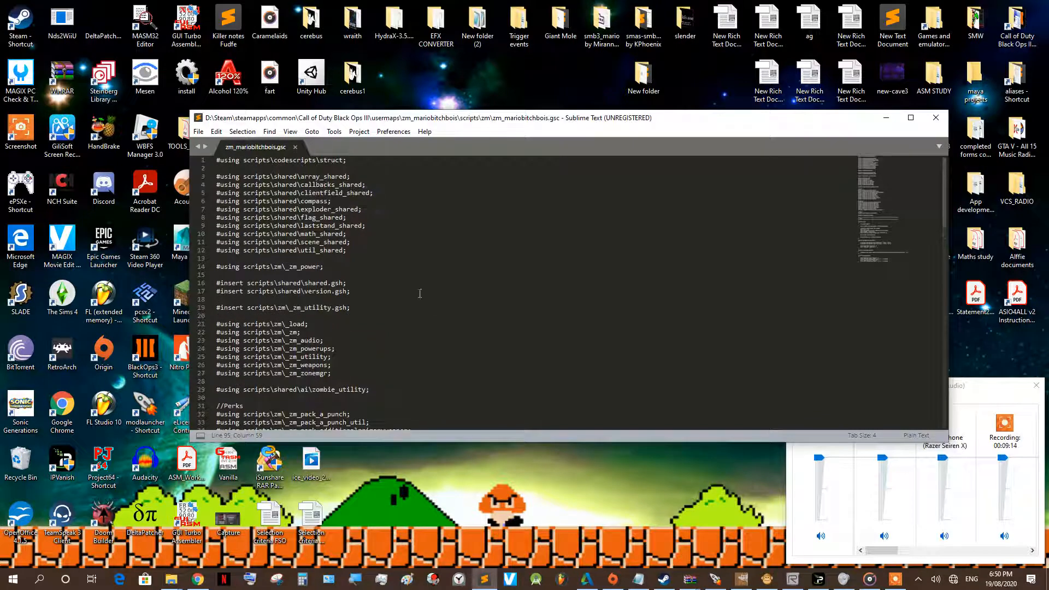
pyautogui.scroll(-9, 345, 271)
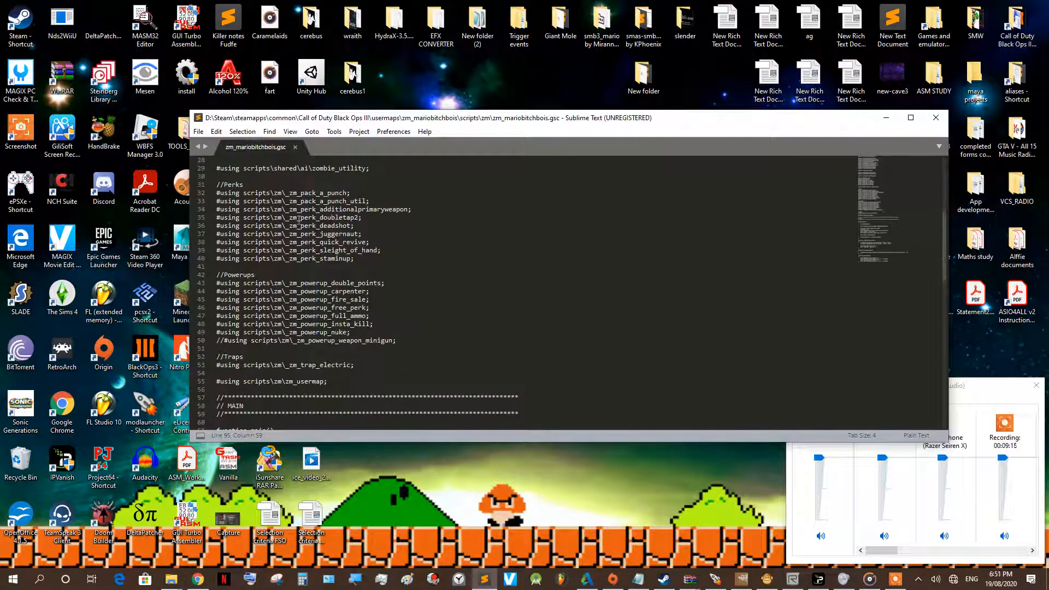
pyautogui.scroll(-5, 371, 280)
pyautogui.scroll(2, 400, 282)
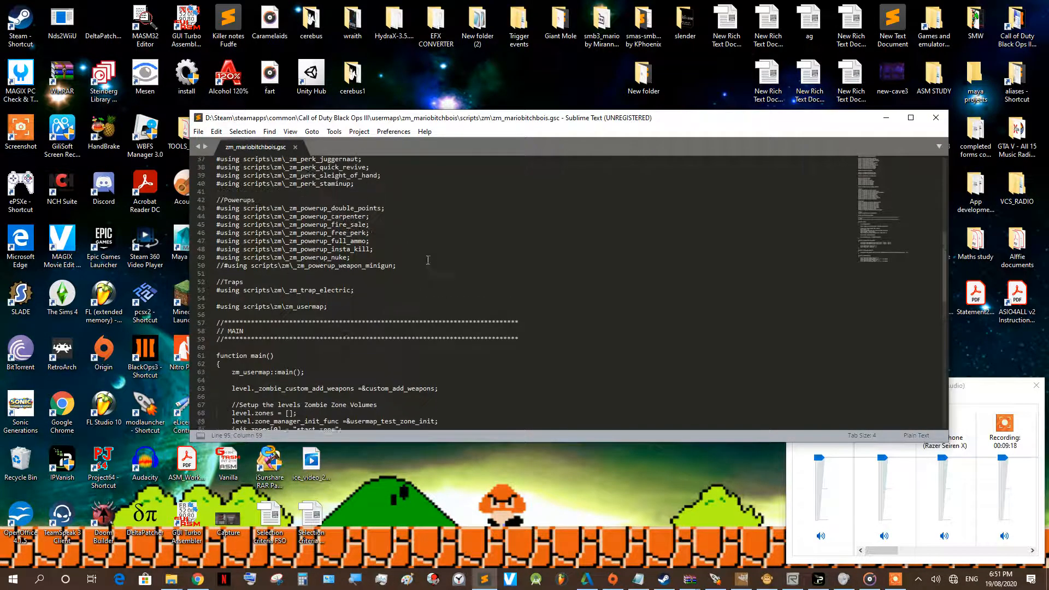
pyautogui.scroll(-3, 402, 273)
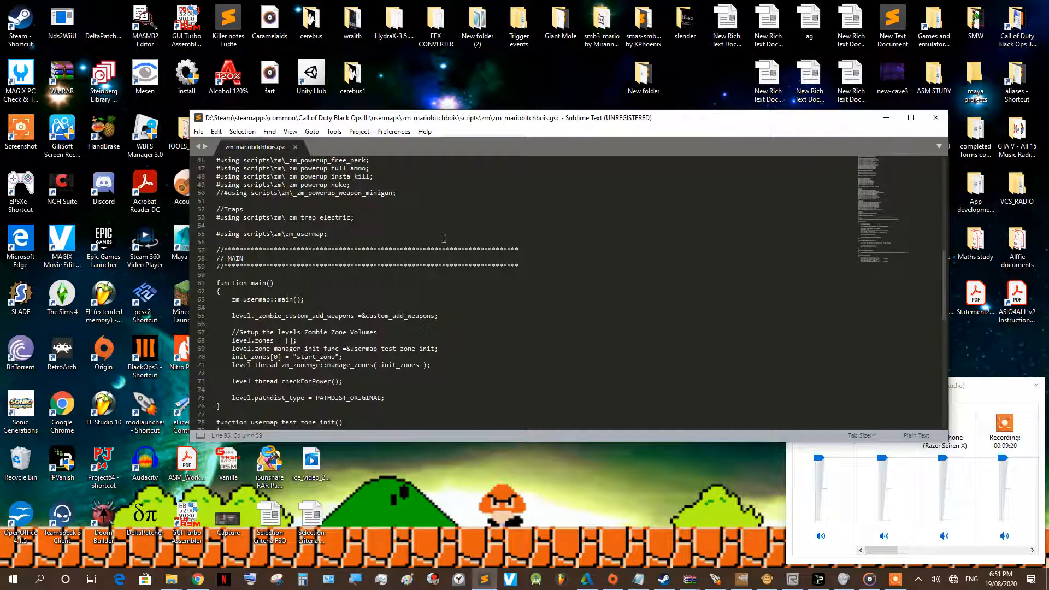
pyautogui.scroll(-1, 432, 244)
pyautogui.scroll(-5, 431, 243)
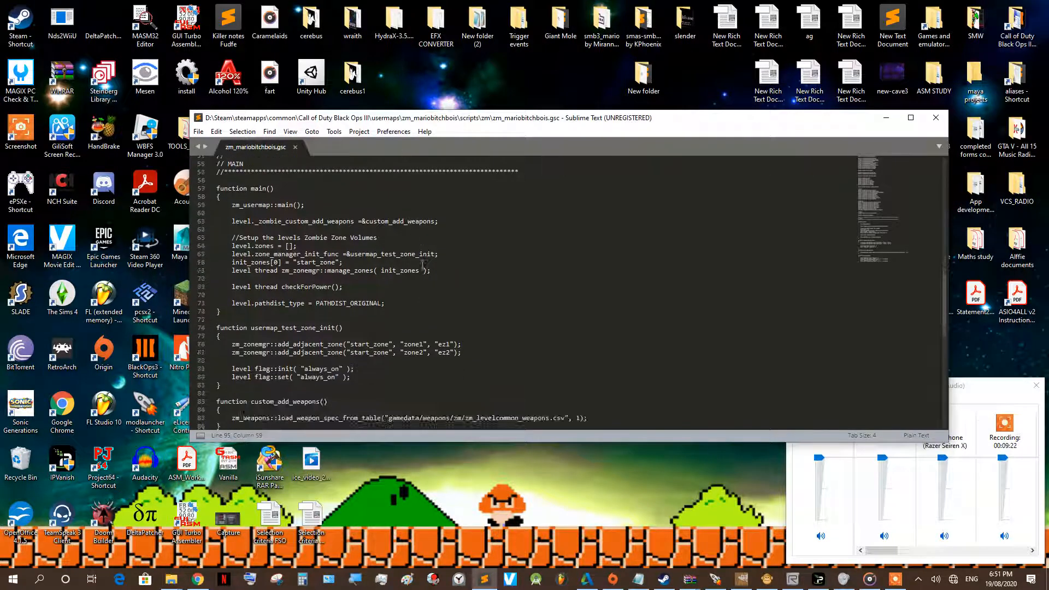
pyautogui.scroll(-2, 373, 238)
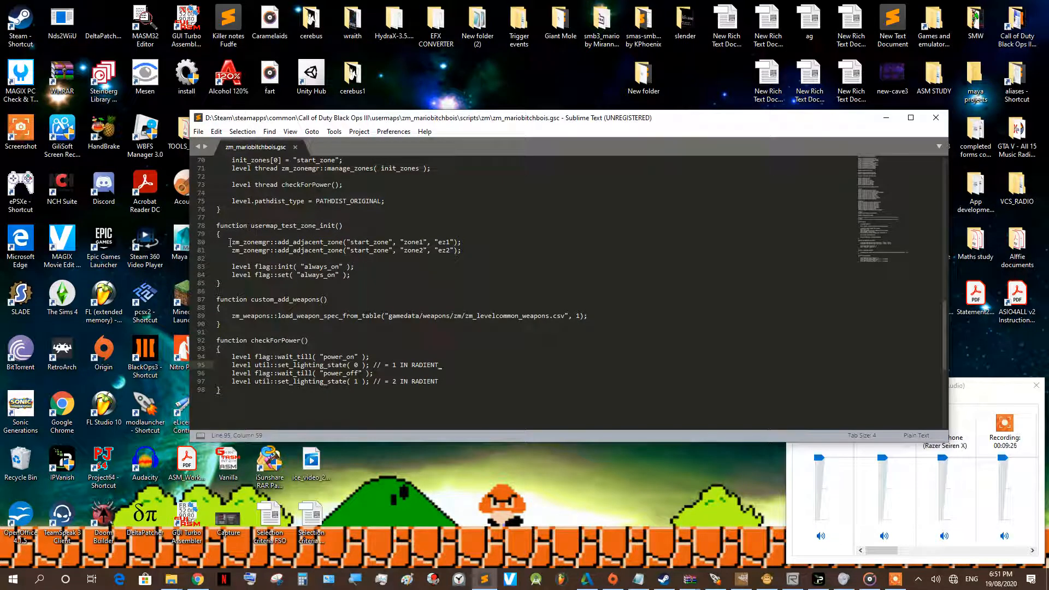
# Step: Highlight the start_zone and zone1 arguments of the first add_adjacent_zone call, try overwriting zone1 with random text and undo it
pyautogui.moveTo(232, 242); pyautogui.dragTo(389, 241)
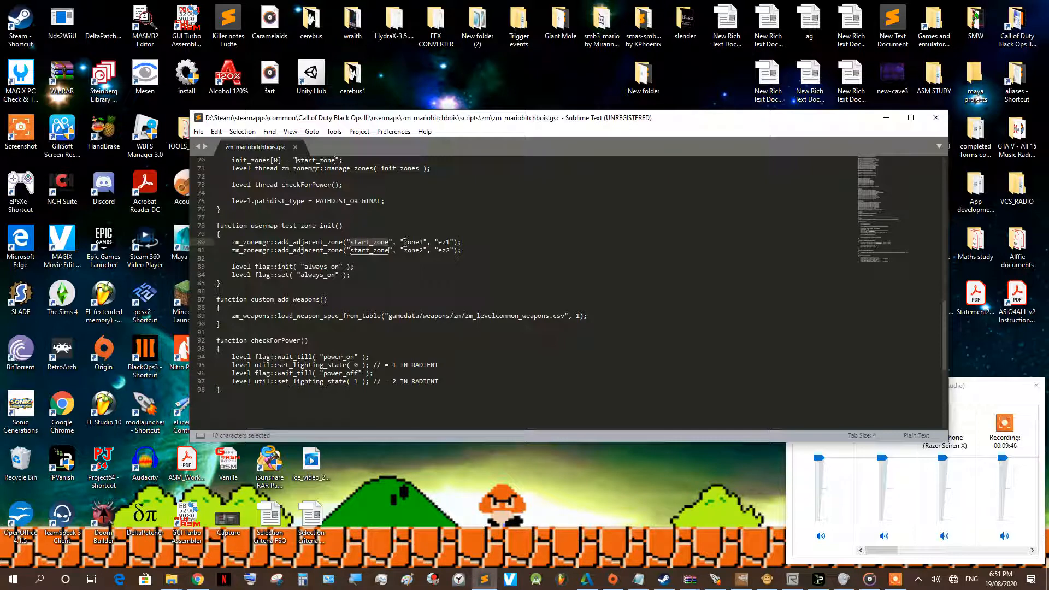
pyautogui.moveTo(404, 242); pyautogui.dragTo(424, 243)
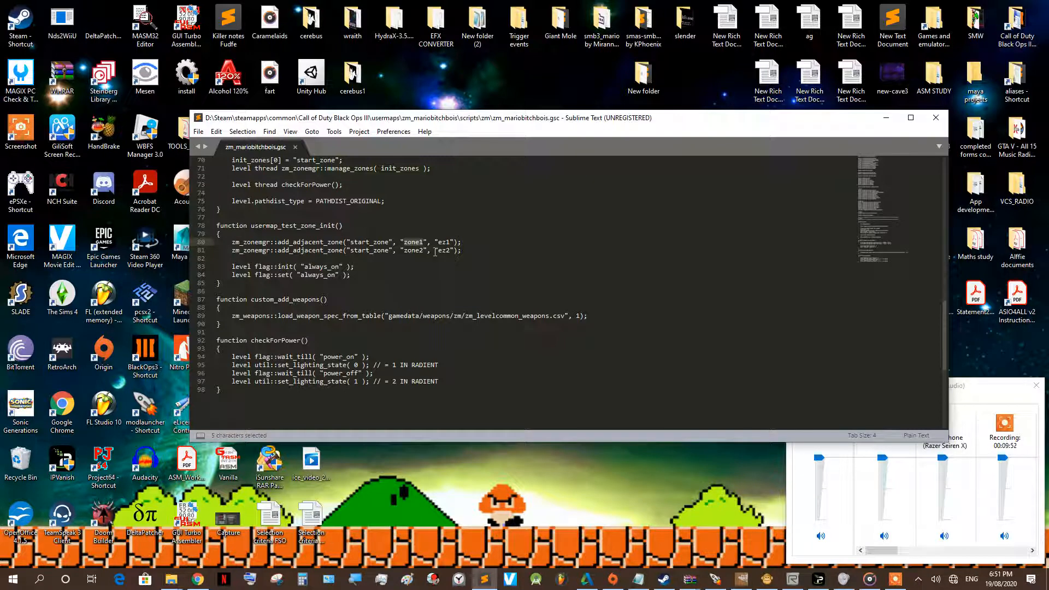
pyautogui.write('fehihhjh')
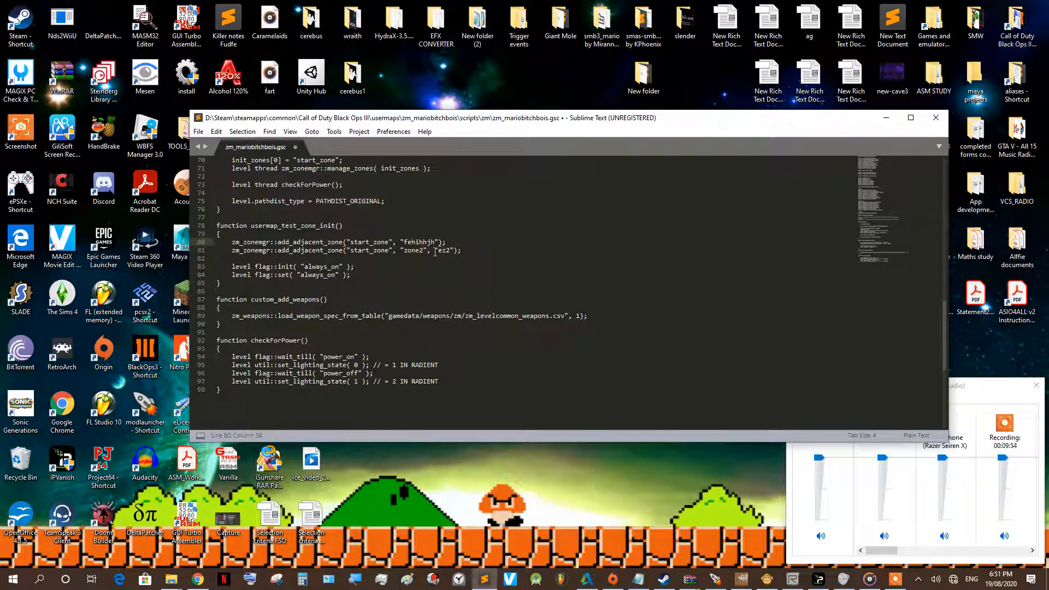
pyautogui.hotkey('ctrl', 'z')
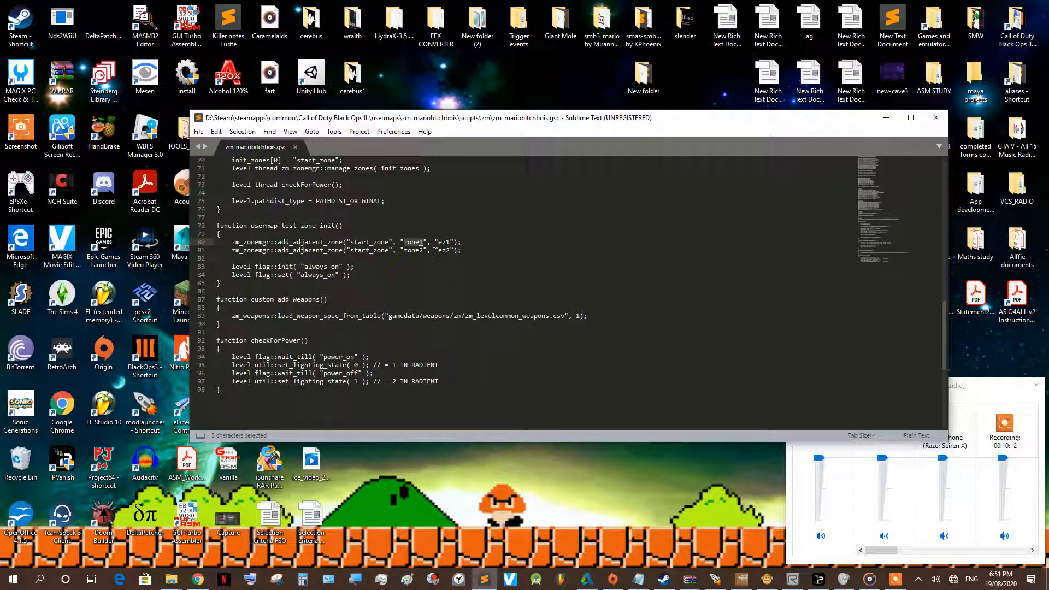
# Step: Examine the ez1 flag argument of the first add_adjacent_zone call and compare it with the neighbouring lines
pyautogui.click(435, 245)
pyautogui.press('Right')
pyautogui.press('Right')
pyautogui.press('Left')
pyautogui.press('Down')
pyautogui.press('Down')
pyautogui.press('Down')
pyautogui.press('Down')
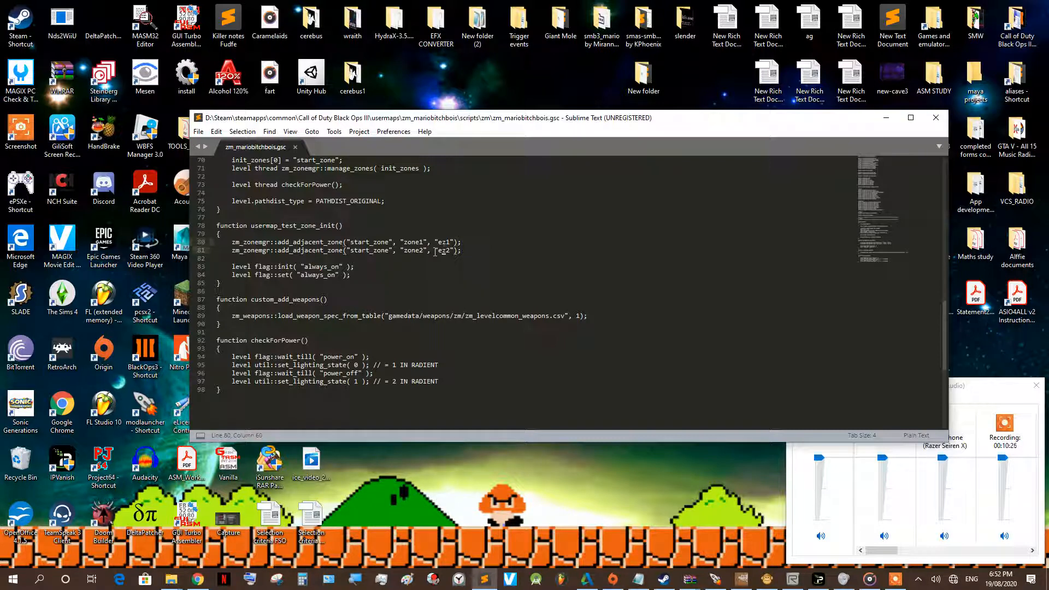
pyautogui.press('Up')
pyautogui.press('Up')
pyautogui.press('Up')
pyautogui.press('Up')
pyautogui.press('Down')
pyautogui.press('Down')
pyautogui.press('Down')
pyautogui.press('Down')
pyautogui.press('Down')
pyautogui.press('Up')
pyautogui.press('Up')
pyautogui.moveTo(439, 242); pyautogui.dragTo(451, 241)
pyautogui.click(448, 242)
pyautogui.press('Left')
pyautogui.press('Left')
# Step: Switch back to Radiant and check the zombie_debris trigger's script_flag against the flag name in the script
pyautogui.click(886, 118)
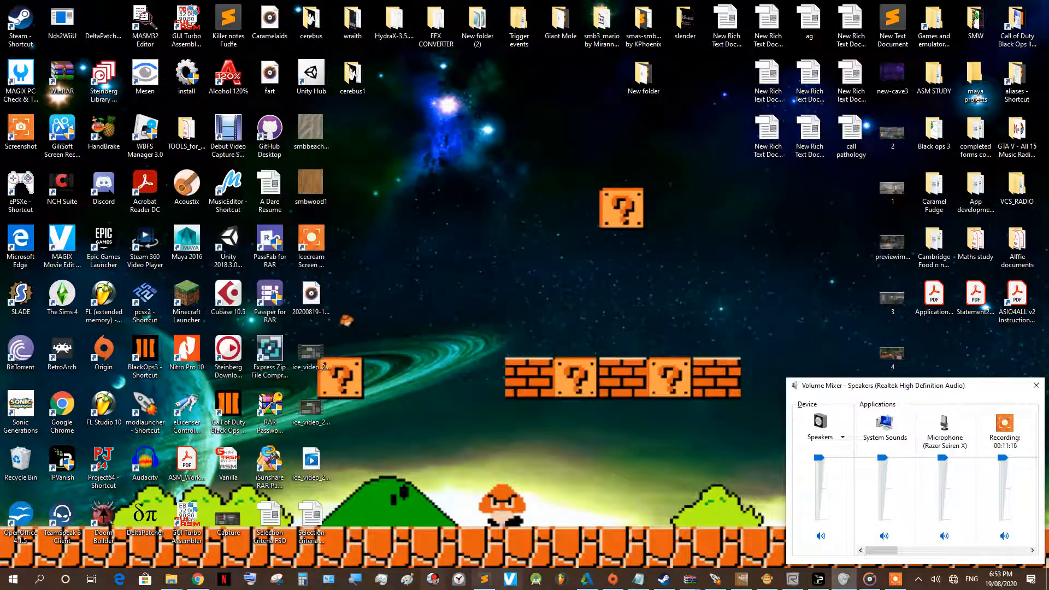
pyautogui.click(794, 579)
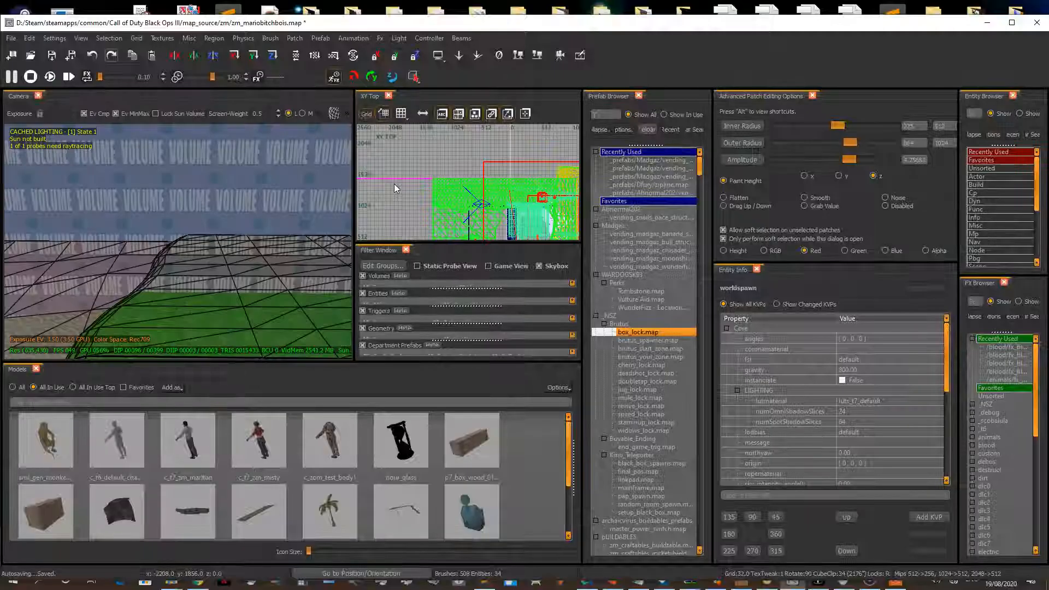
pyautogui.moveTo(247, 249); pyautogui.dragTo(271, 318, button='right')
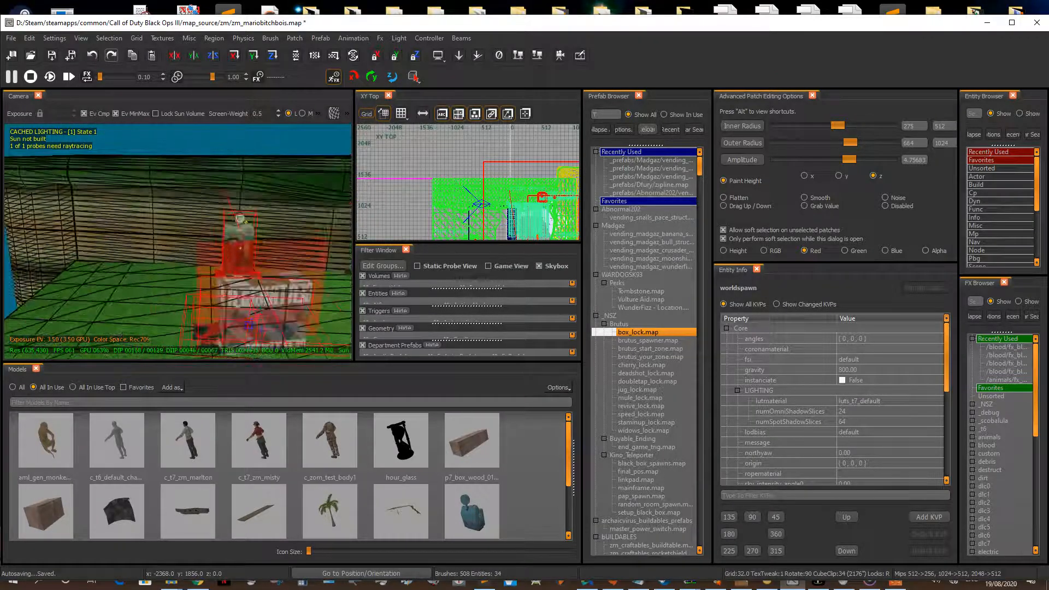
pyautogui.click(271, 306)
pyautogui.scroll(-3, 884, 413)
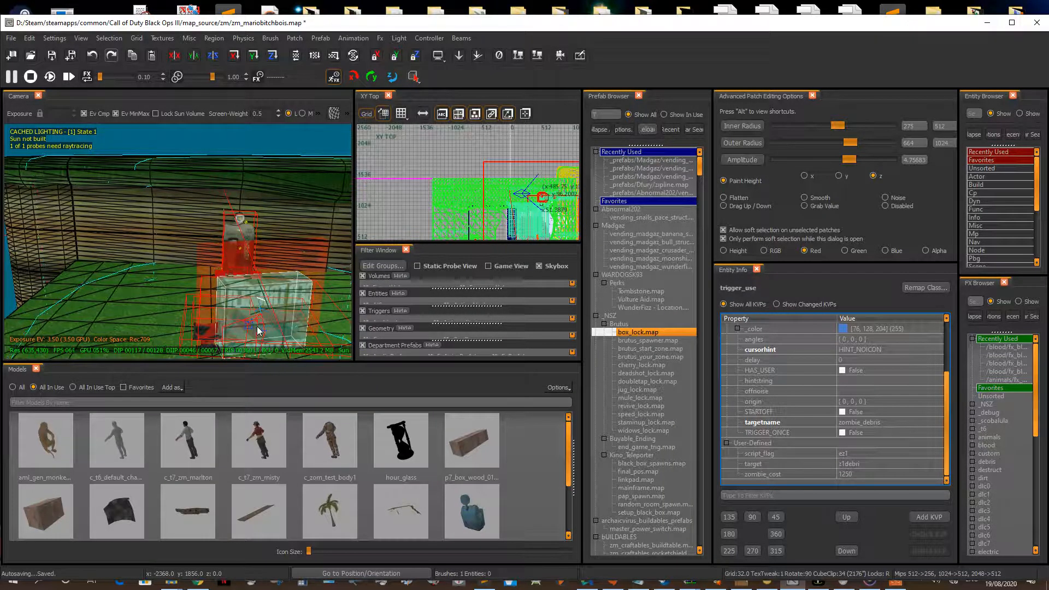
# Step: Deselect the debris trigger, save the map and minimize the editor
pyautogui.press('Escape')
pyautogui.click(51, 56)
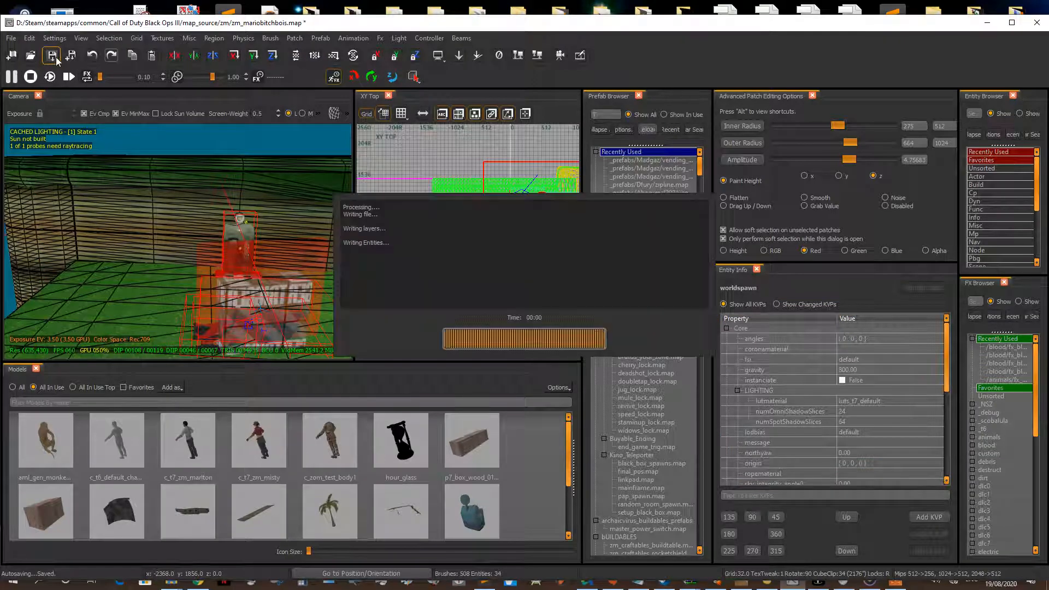
pyautogui.click(990, 23)
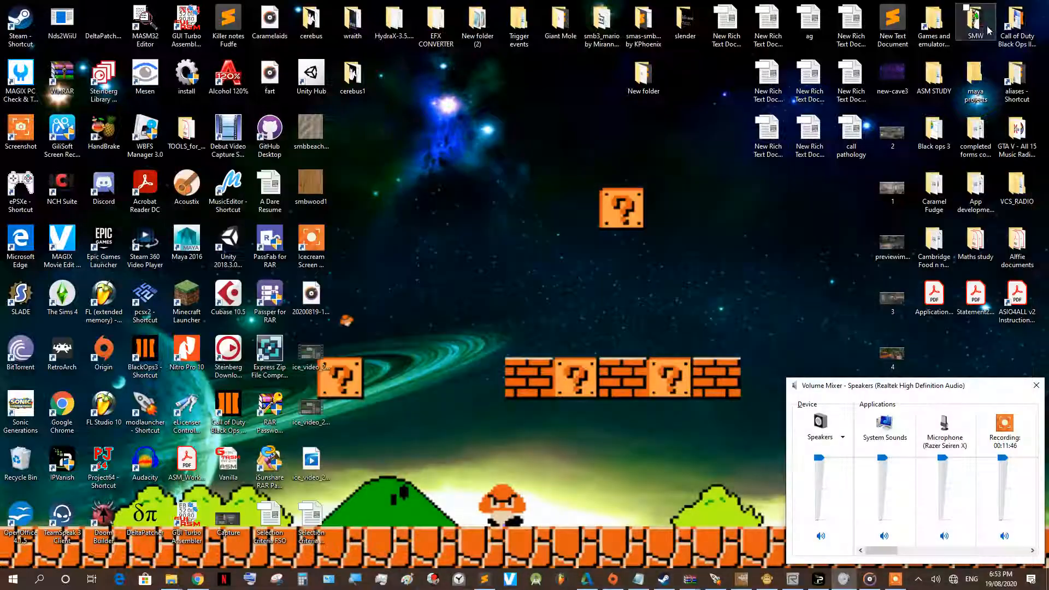
pyautogui.click(895, 579)
pyautogui.moveTo(776, 543); pyautogui.dragTo(662, 269)
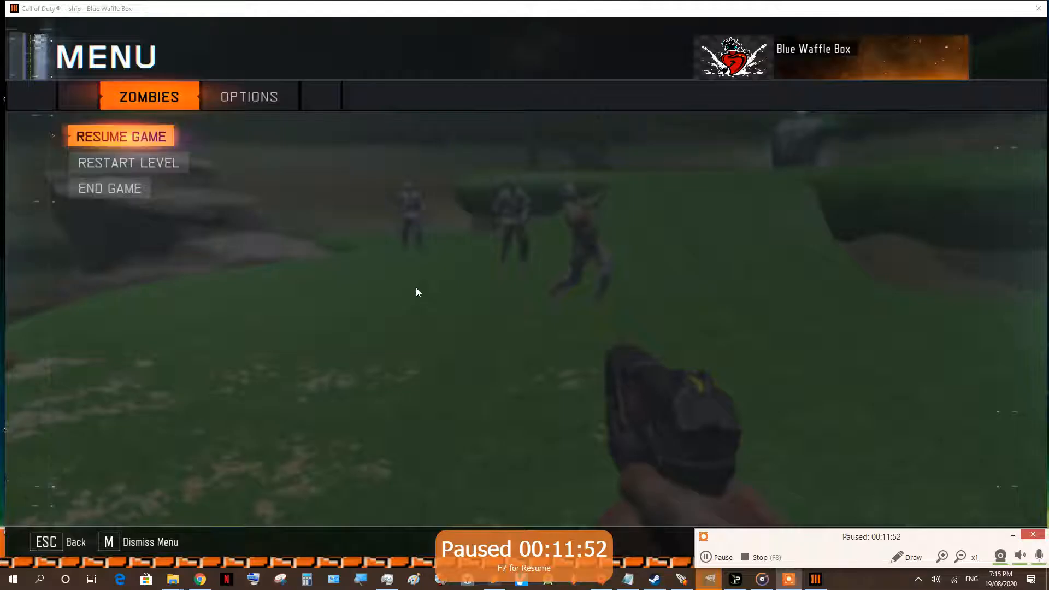
pyautogui.press('F7')
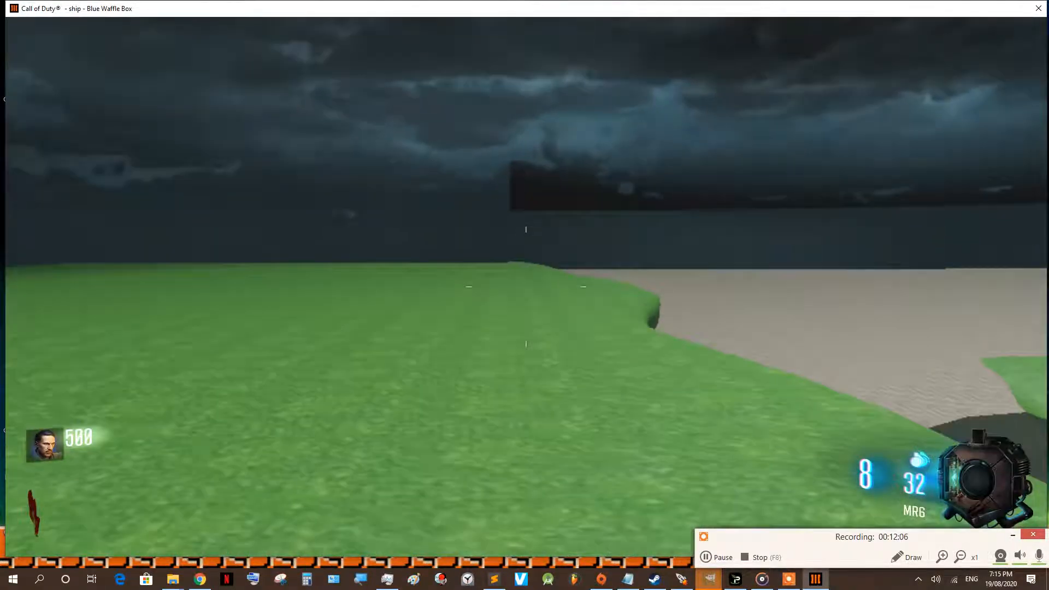
# Step: Playtest the map by walking through the starting zone towards the rope bridge and shooting the approaching zombies with the MR6
pyautogui.press('w')
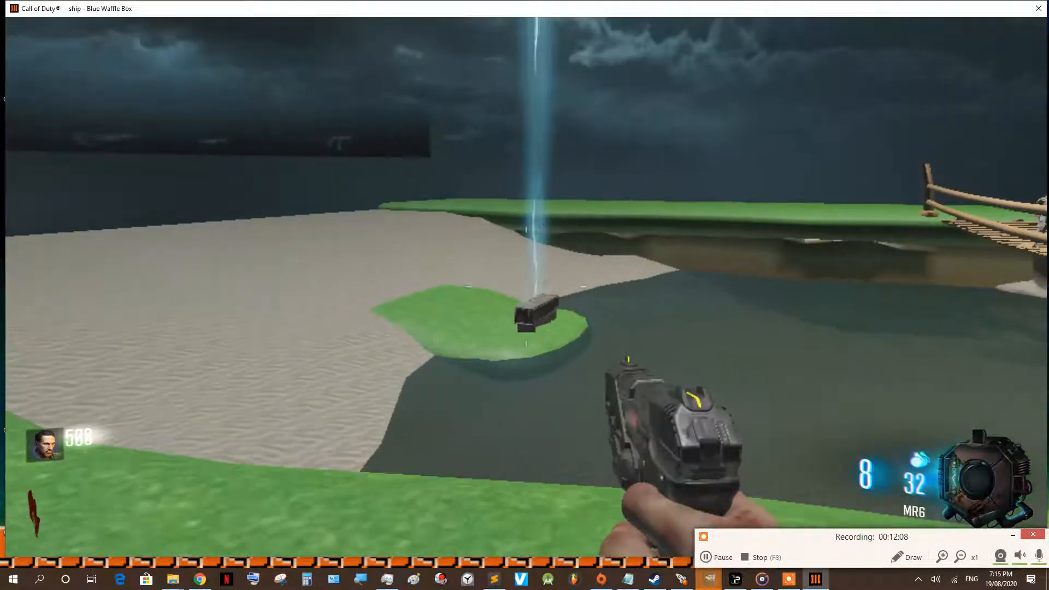
pyautogui.press('w')
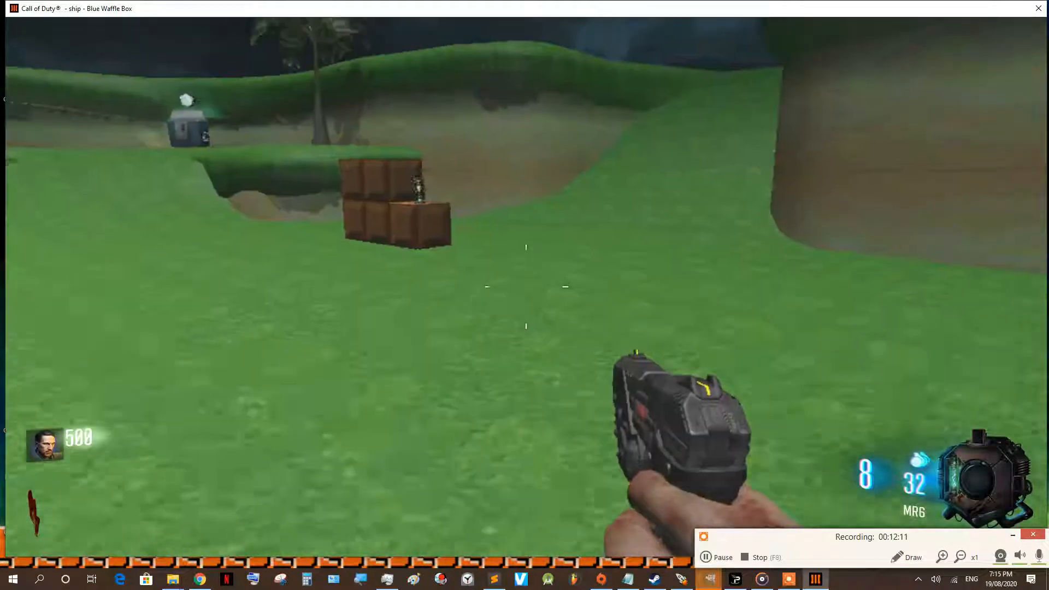
pyautogui.press('w')
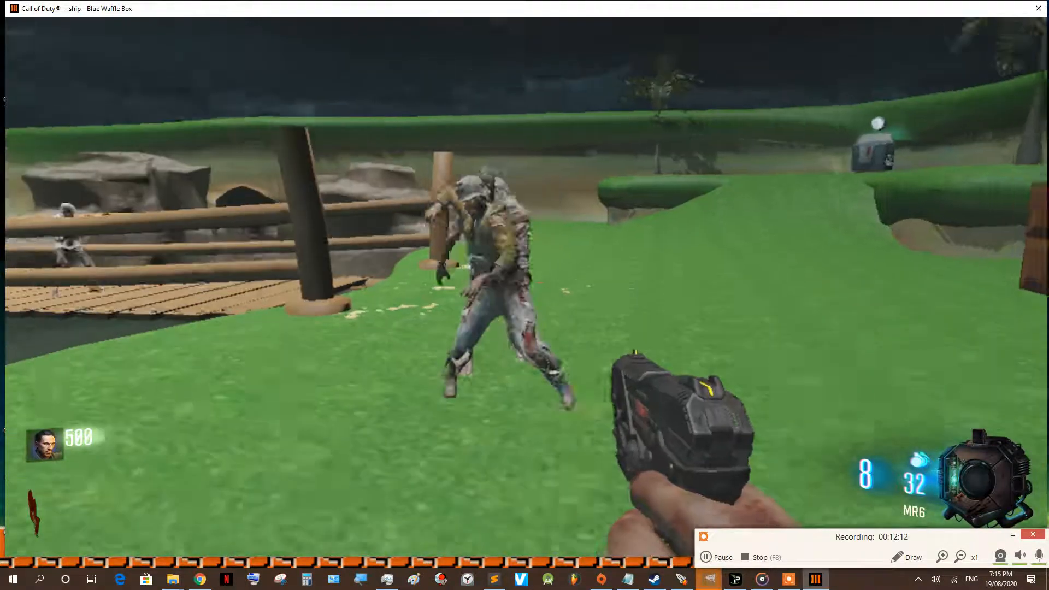
pyautogui.click(527, 287)
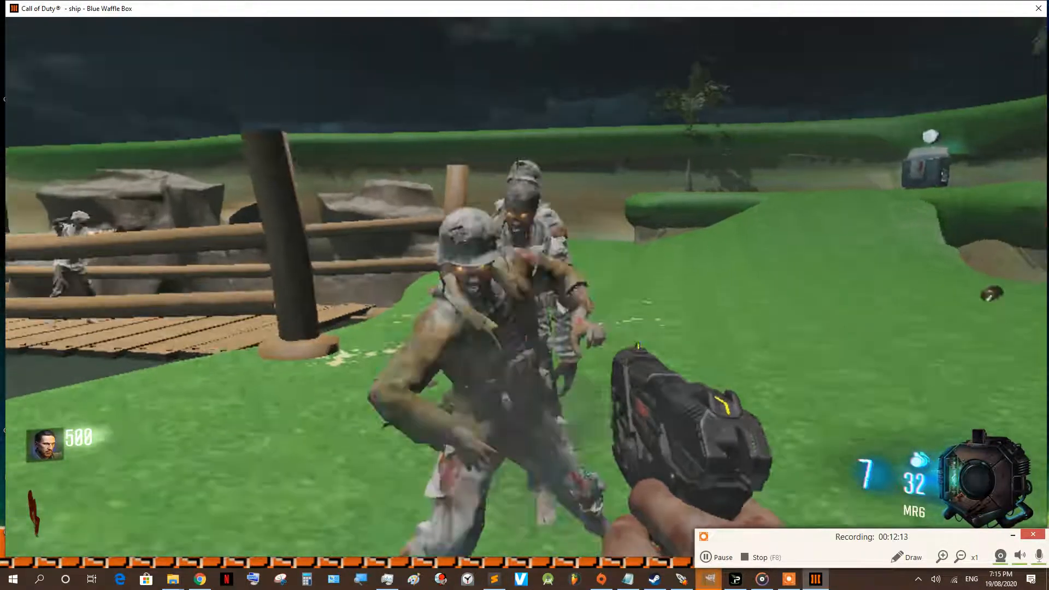
pyautogui.click(526, 287)
pyautogui.click(526, 286)
pyautogui.click(527, 287)
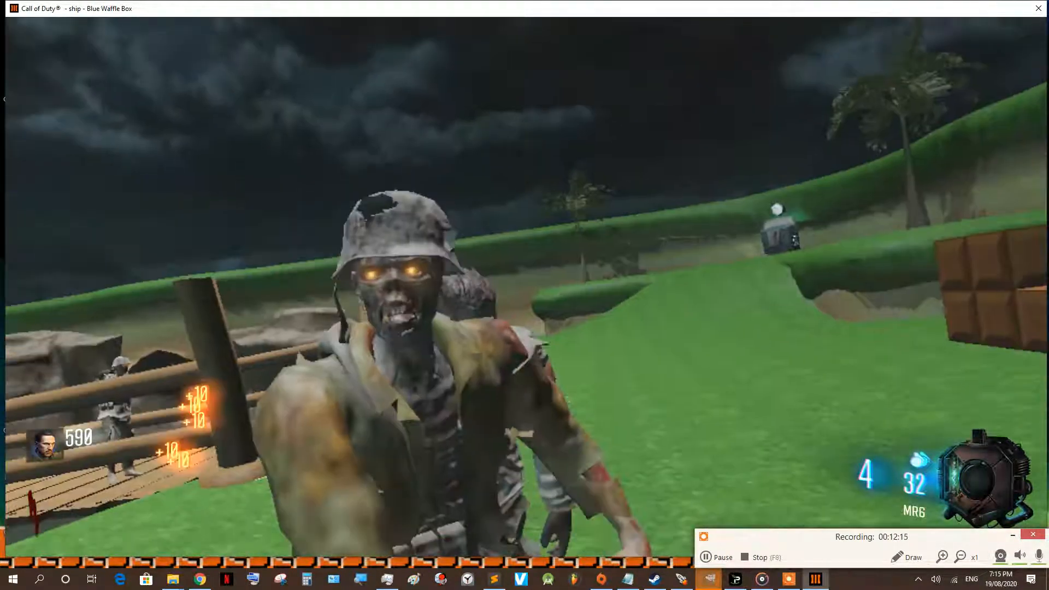
pyautogui.press('v')
pyautogui.press('s')
pyautogui.click(526, 287)
pyautogui.click(526, 287)
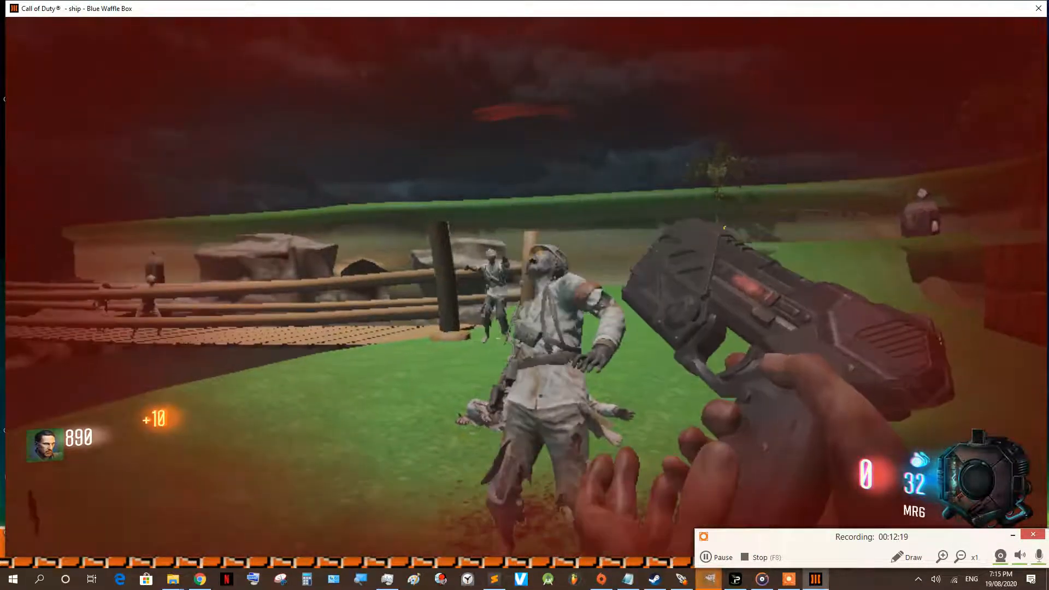
# Step: Back away from the remaining zombies near the bridge entrance, aim down the sights and shoot the nearest one
pyautogui.press('s')
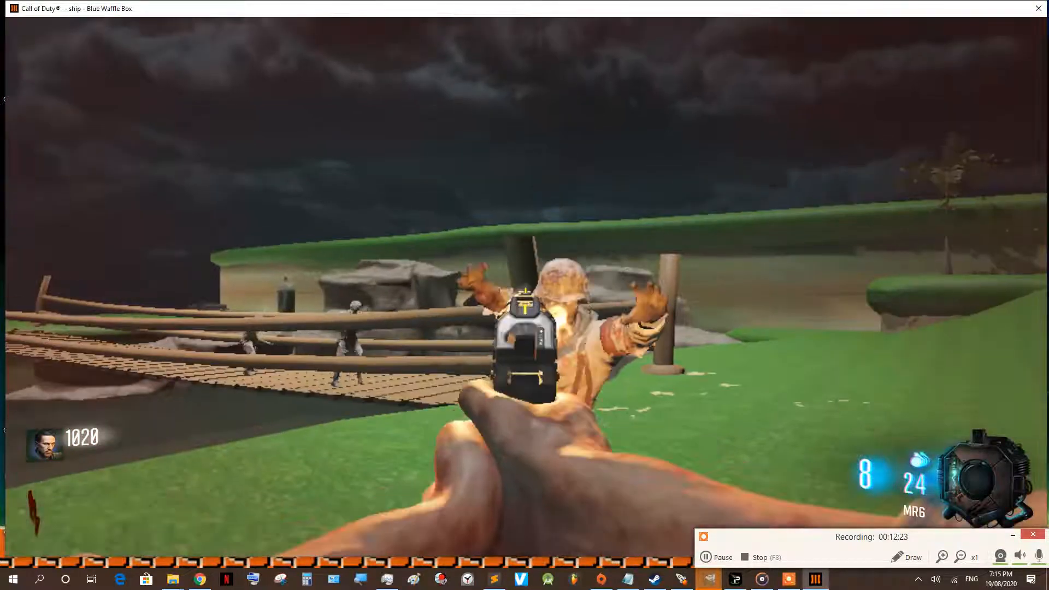
pyautogui.click(525, 295)
pyautogui.click(524, 295)
pyautogui.click(524, 295)
pyautogui.click(525, 295)
# Step: Advance to the rope bridge and shoot the zombies coming across it
pyautogui.press('w')
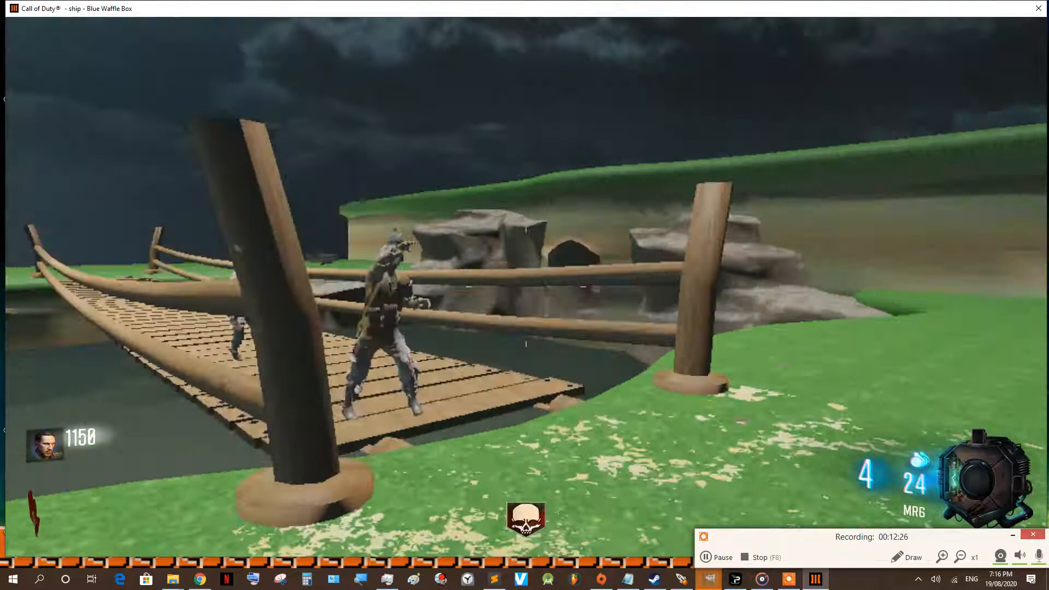
pyautogui.click(524, 295)
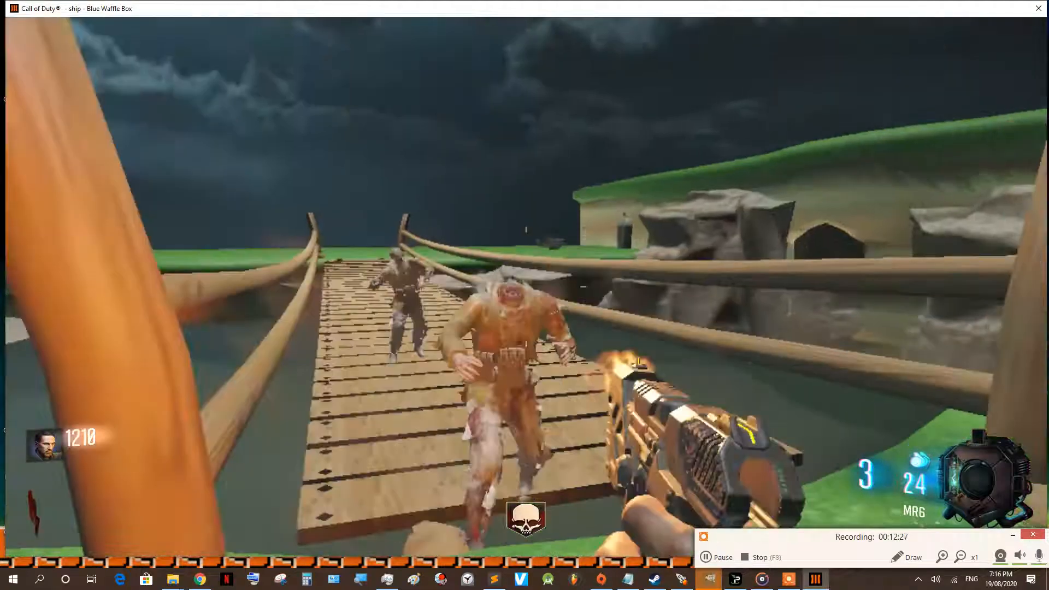
pyautogui.click(524, 295)
pyautogui.click(524, 295)
pyautogui.click(524, 295)
pyautogui.press('w')
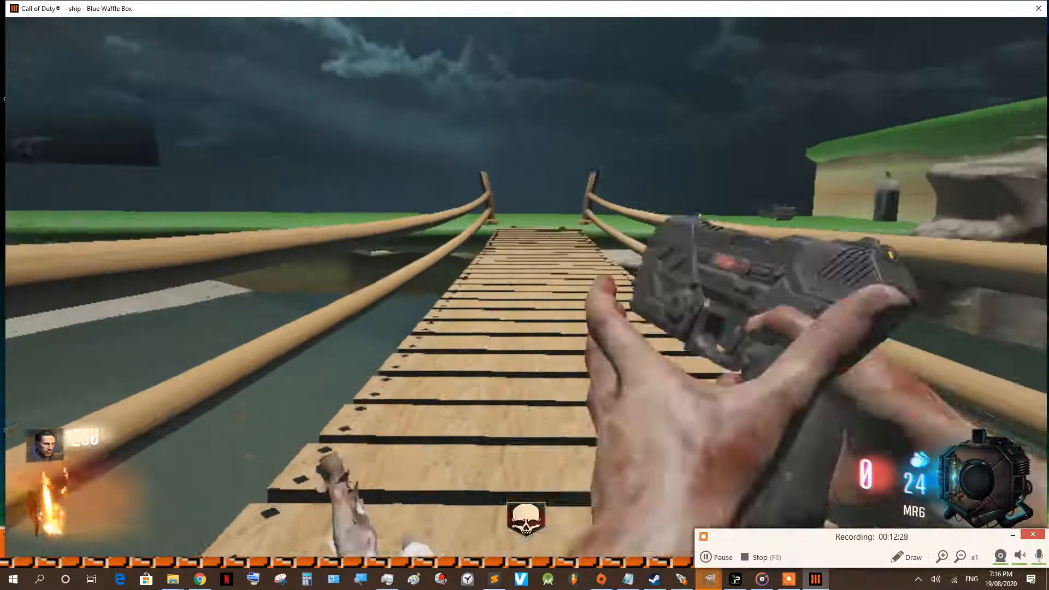
# Step: Cross the rope bridge and buy the debris in front of the Speed Cola machine to activate the adjacent zone
pyautogui.press('w')
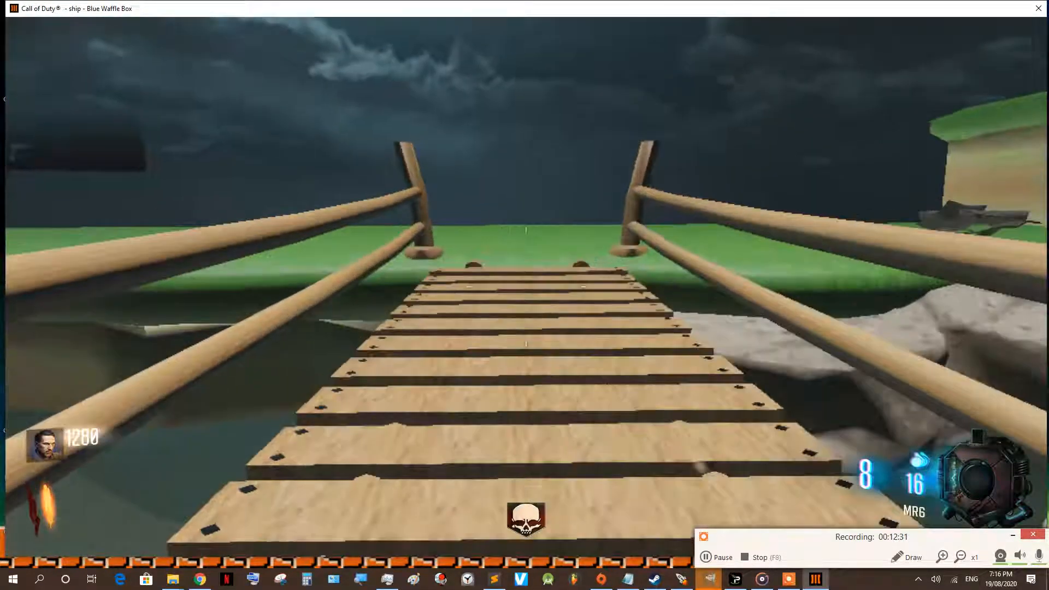
pyautogui.press('w')
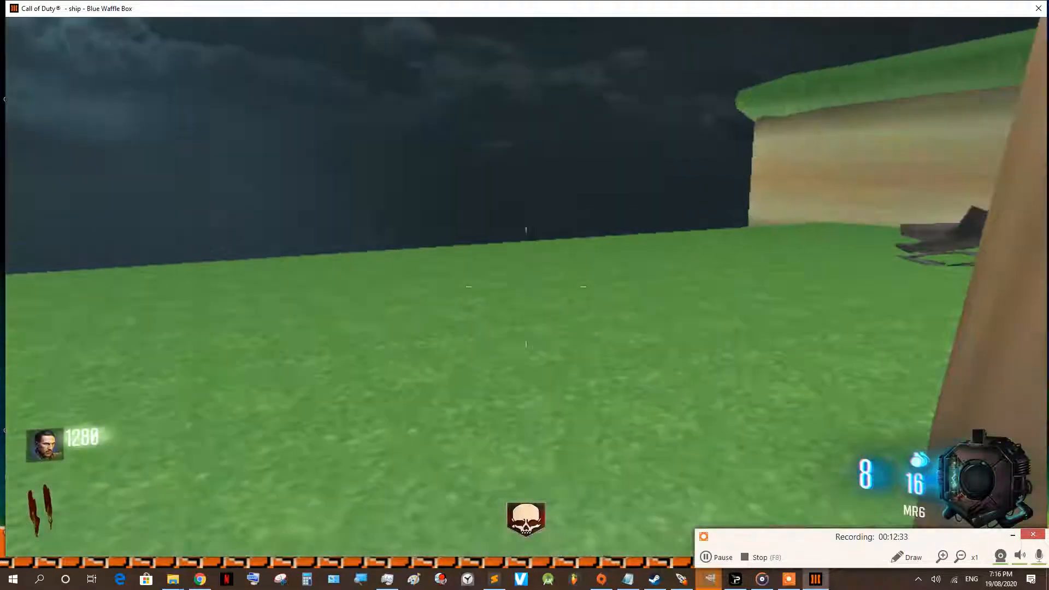
pyautogui.press('w')
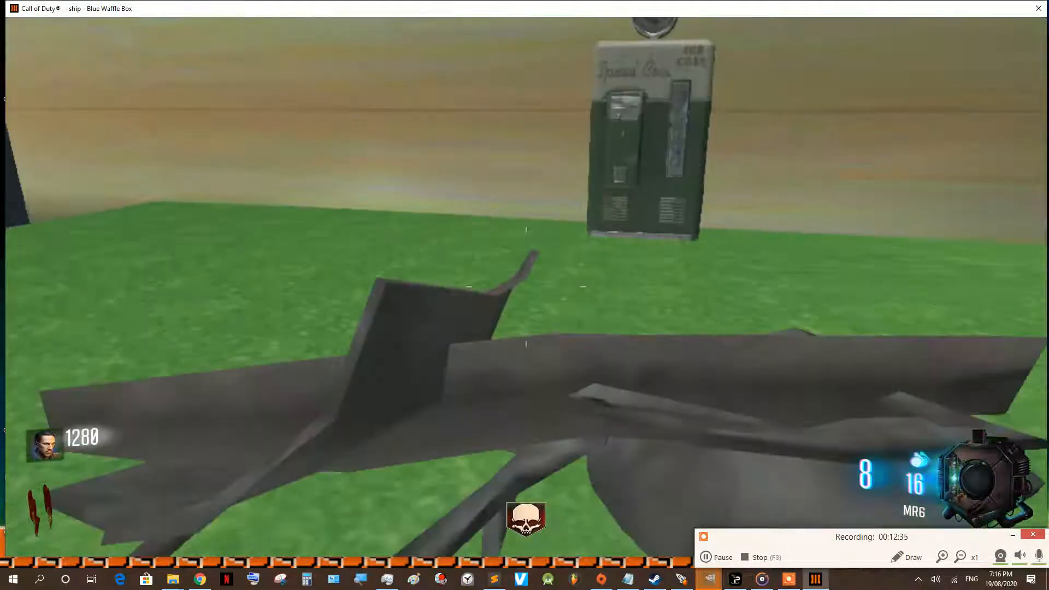
pyautogui.press('w')
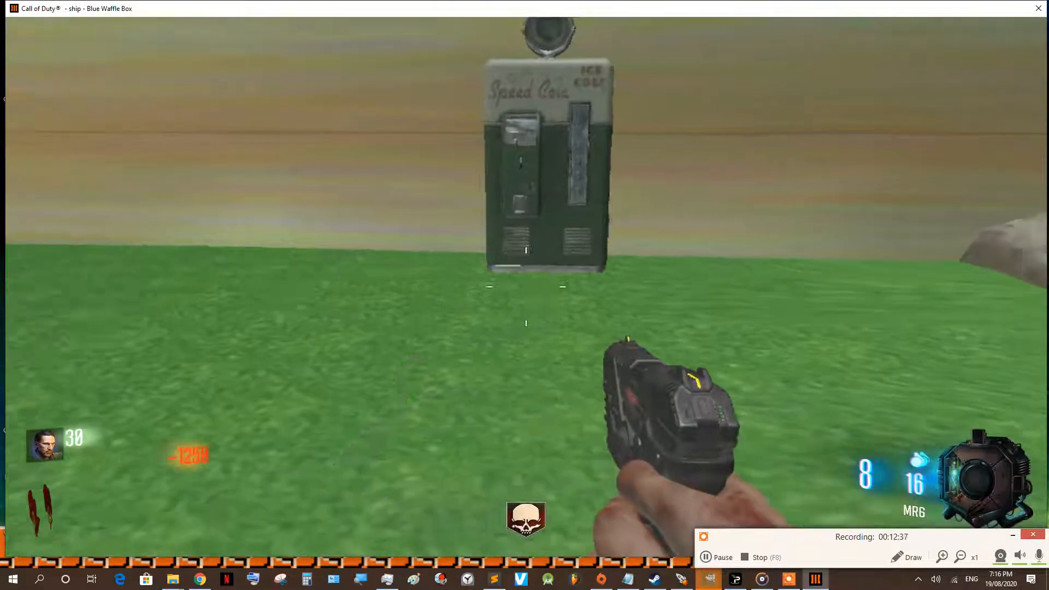
# Step: Walk across the grass and sand beyond the bridge to check for zombie spawns in the new zone, and pause the game
pyautogui.press('w')
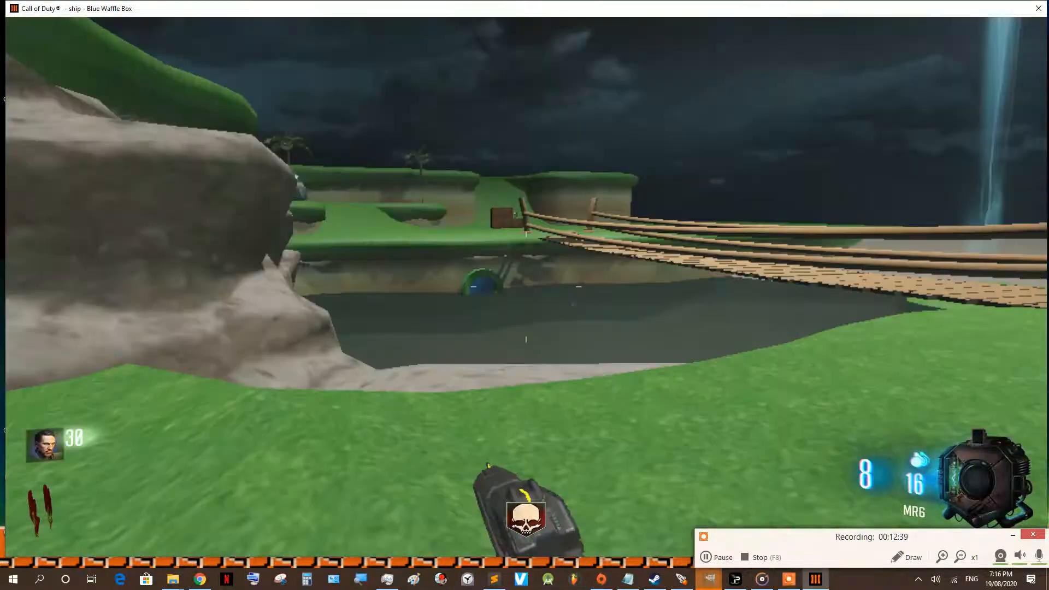
pyautogui.press('w')
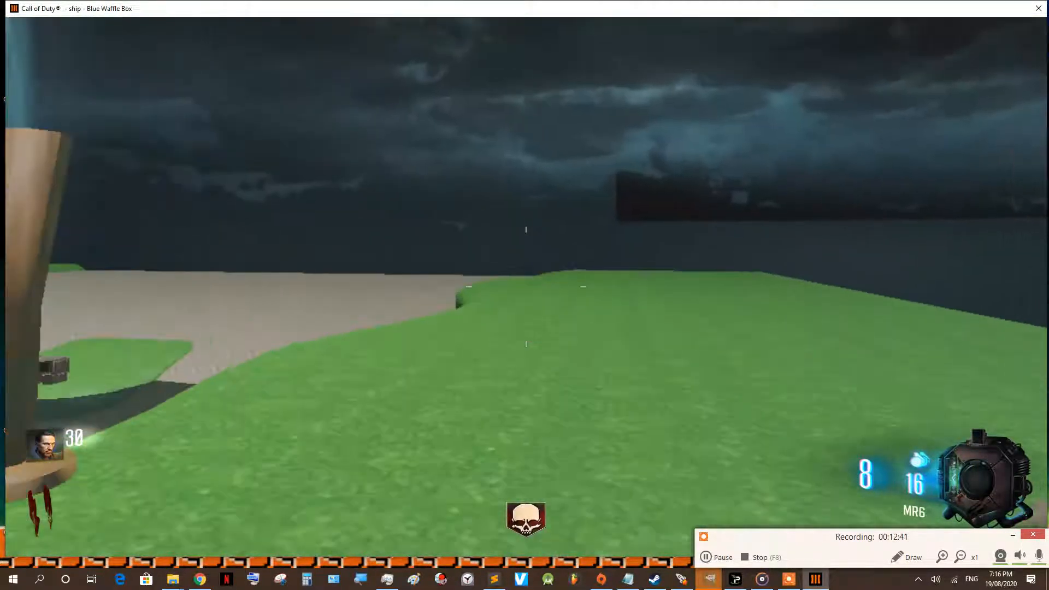
pyautogui.press('w')
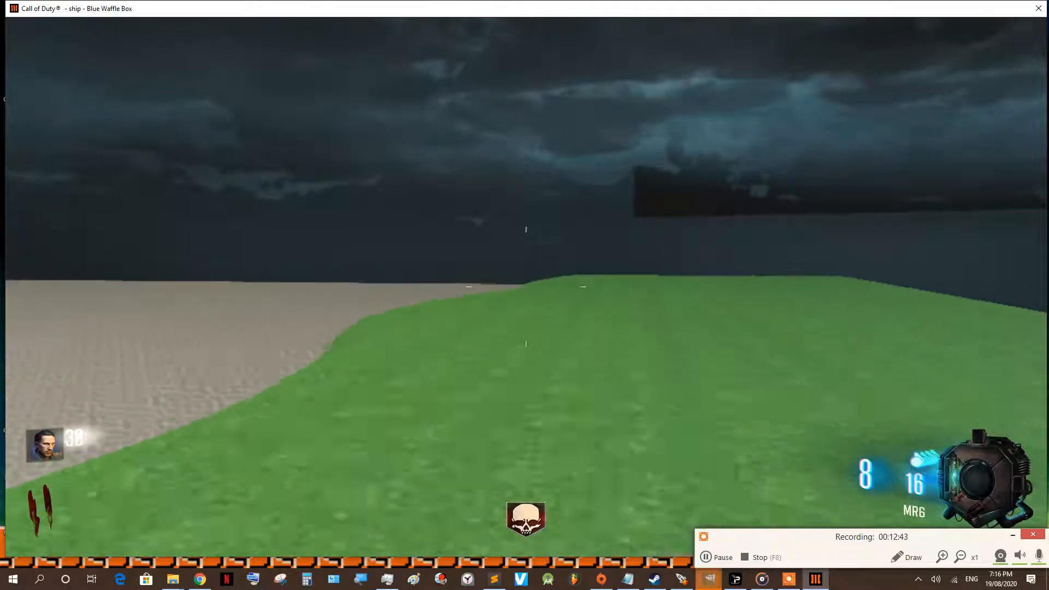
pyautogui.press('w')
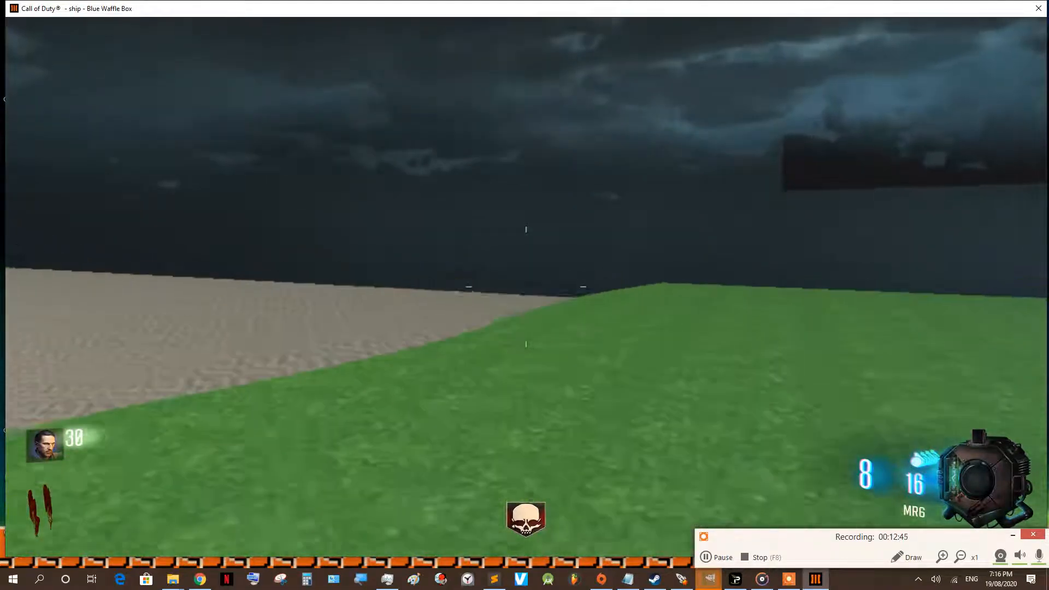
pyautogui.press('w')
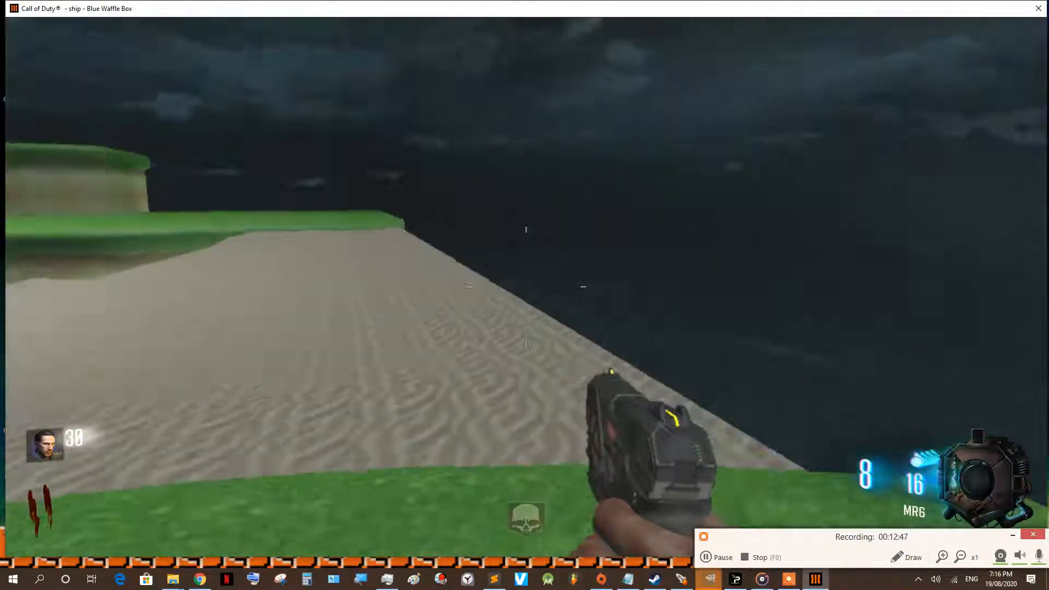
pyautogui.press('w')
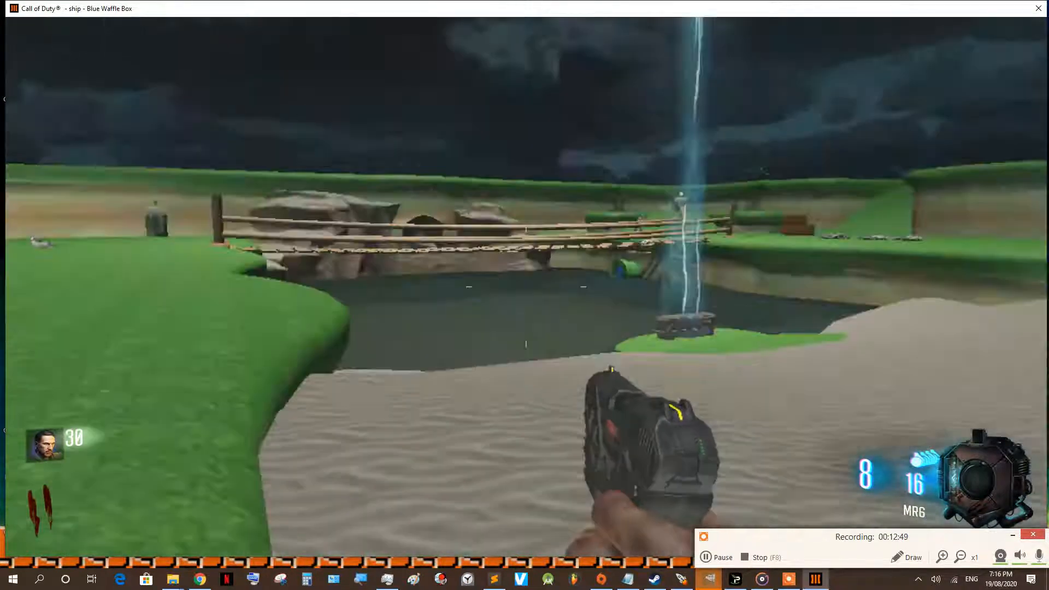
pyautogui.press('w')
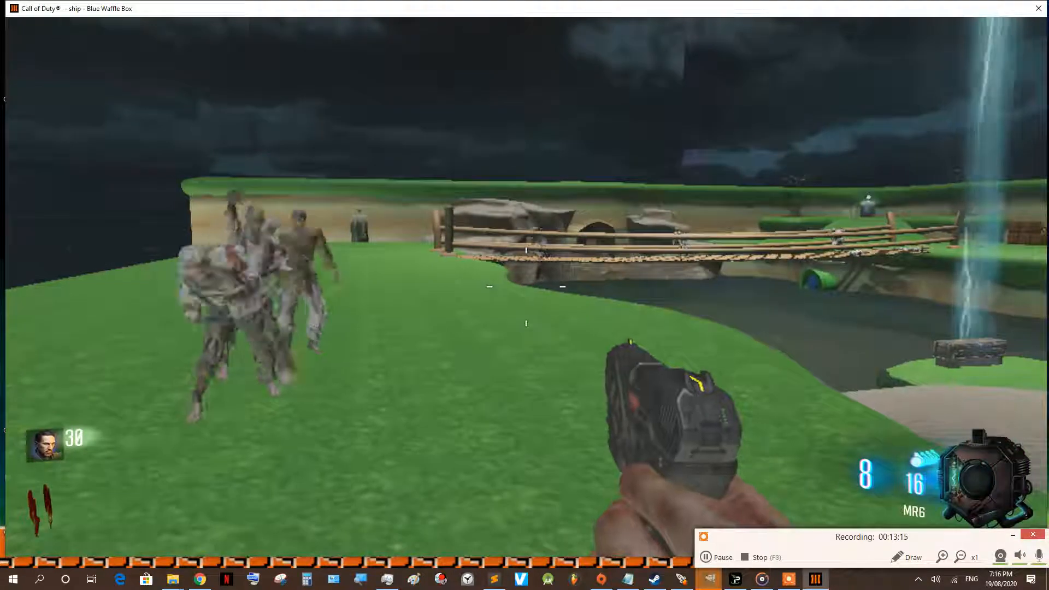
pyautogui.press('Escape')
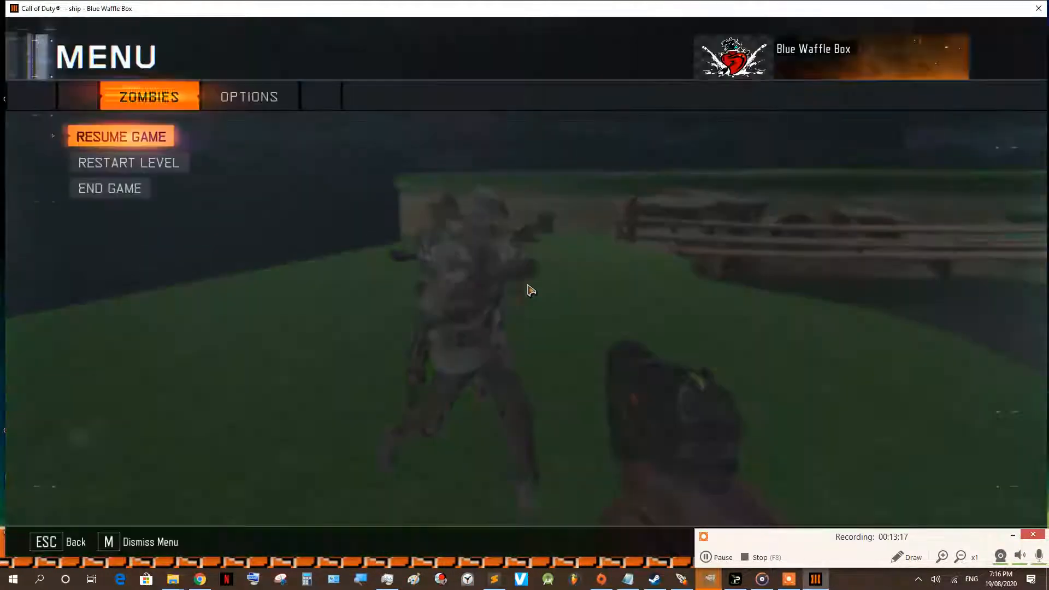